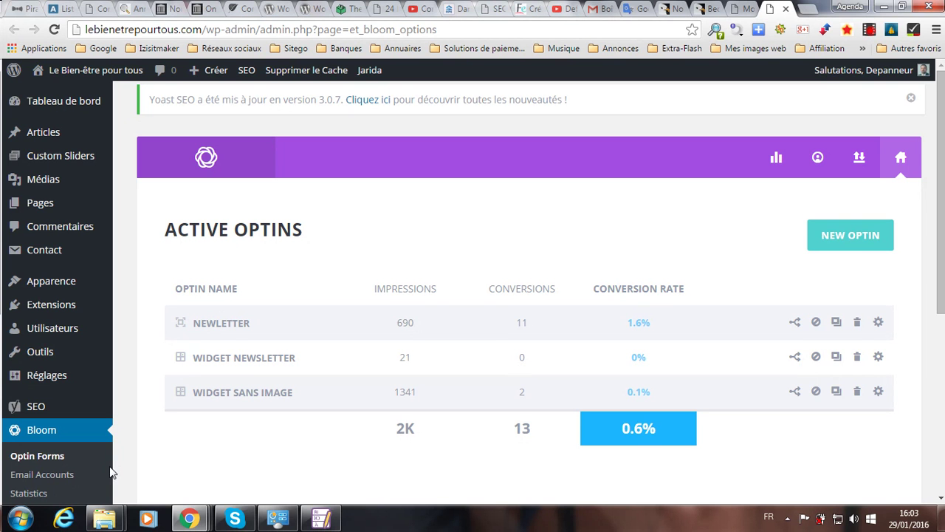
Step: Start a new optin form of the Inline type
scroll(83, 453, down, 1)
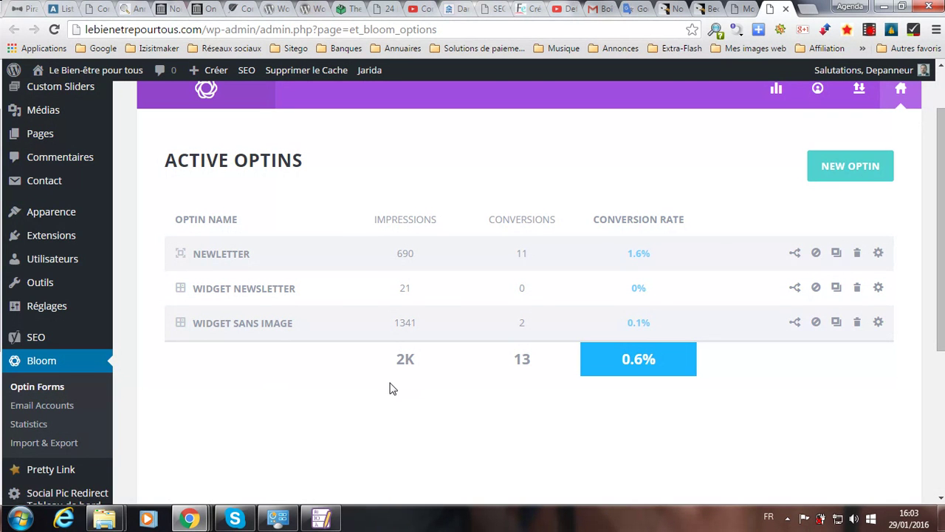
click(843, 175)
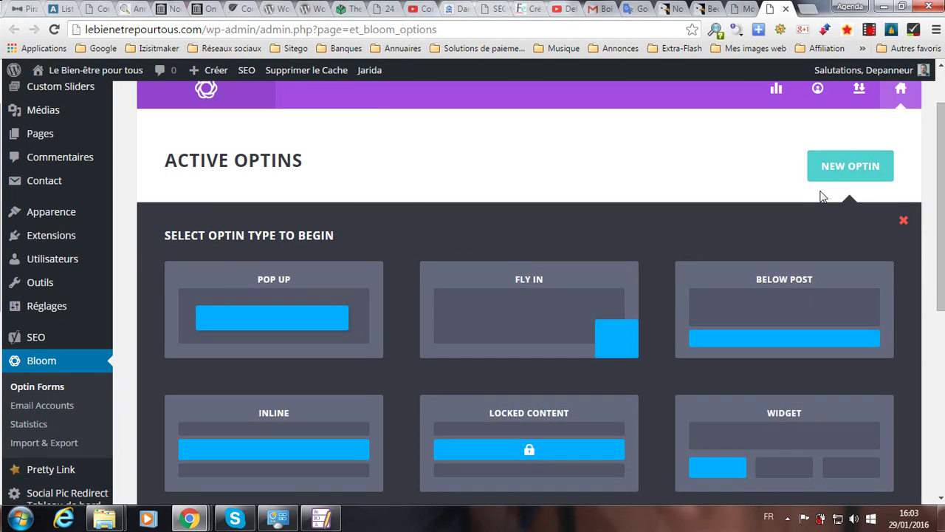
scroll(809, 196, down, 1)
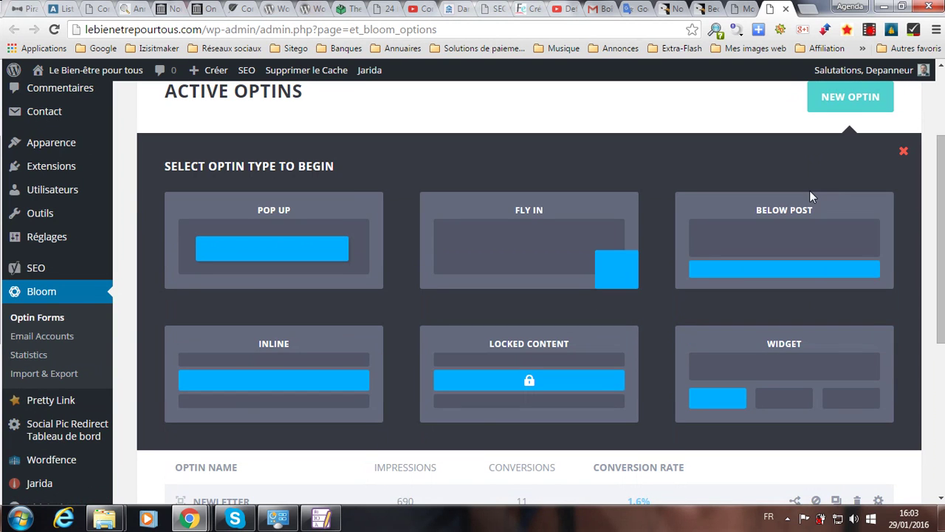
drag(944, 198, 944, 203)
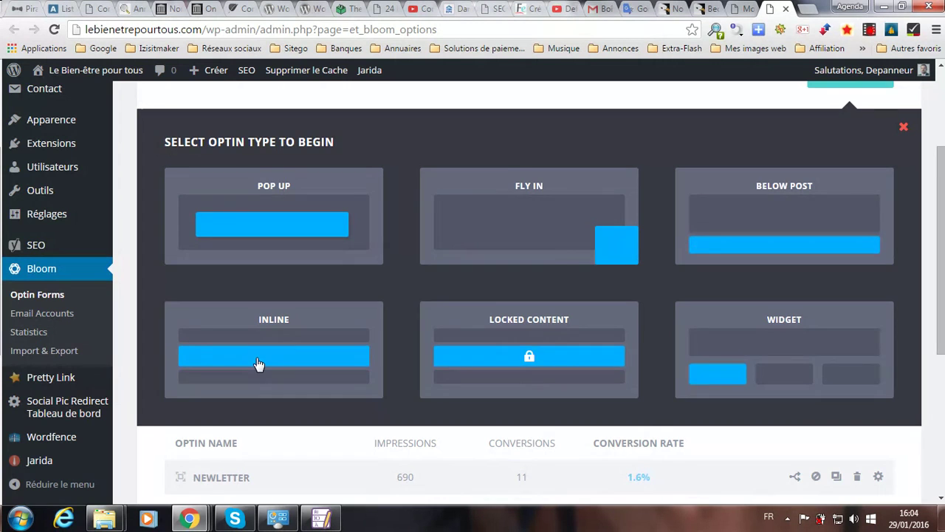
scroll(259, 364, down, 1)
click(293, 286)
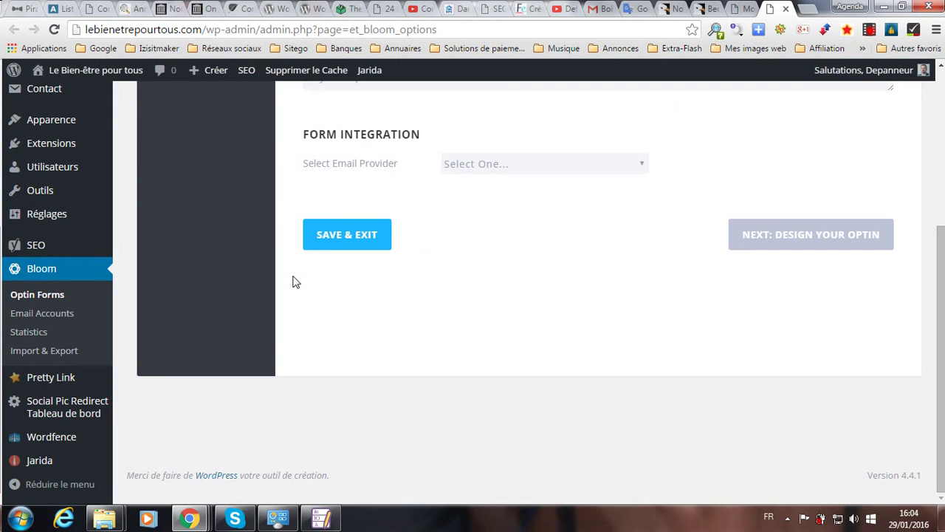
Step: Name the new optin "Formulaire dans article"
scroll(300, 336, up, 2)
scroll(309, 342, up, 1)
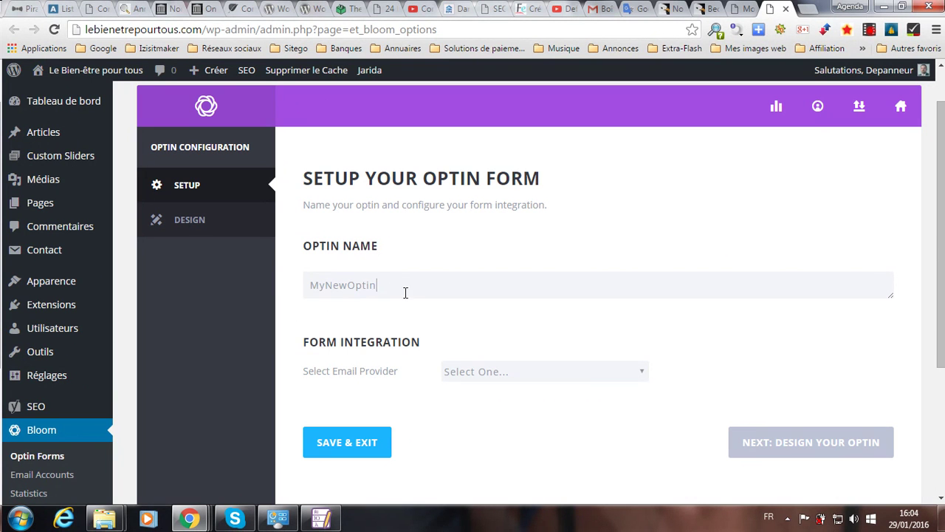
drag(396, 289, 311, 285)
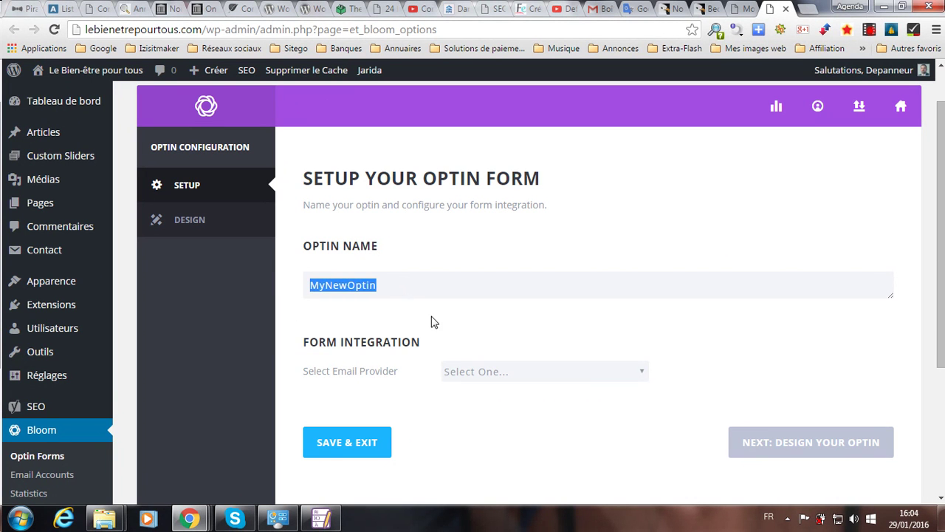
text(Formulaire dans article)
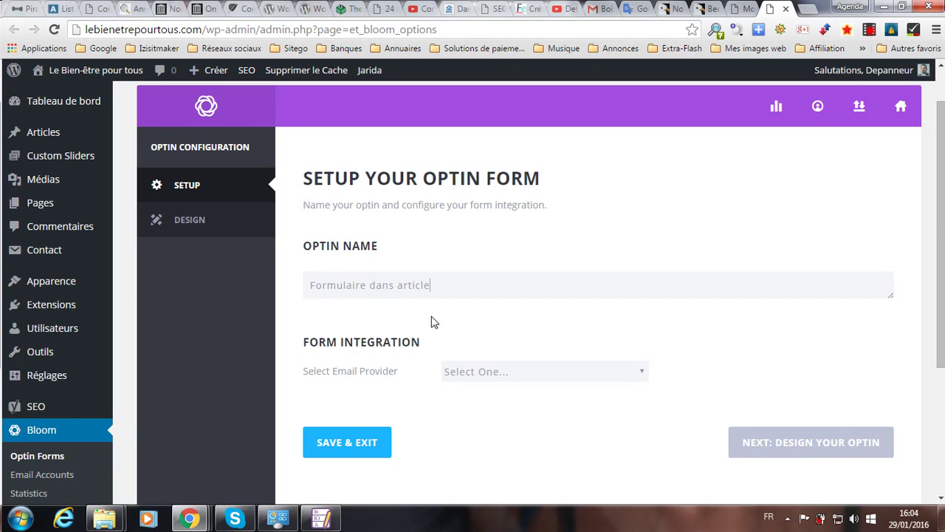
Step: Integrate the form with AWeber, account lebienetre and email list 1ersuivi, and proceed to the optin design
scroll(379, 331, down, 3)
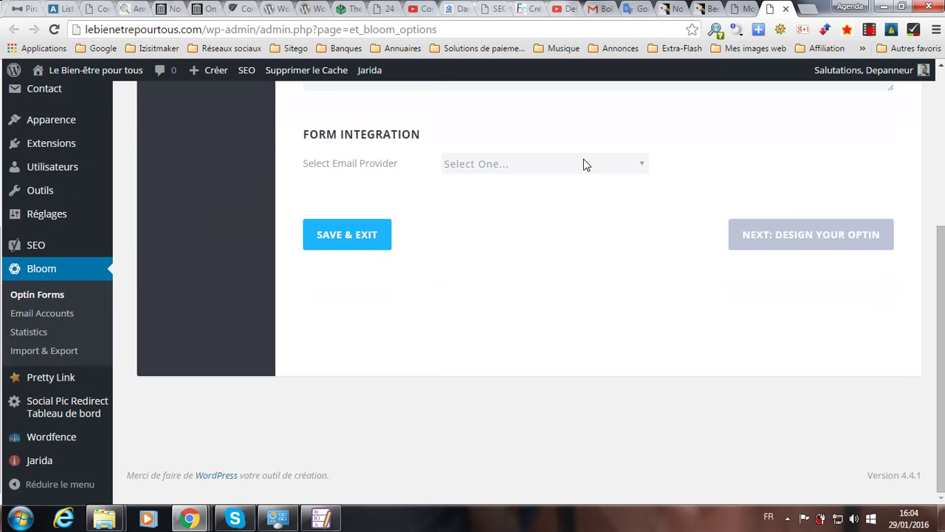
click(583, 163)
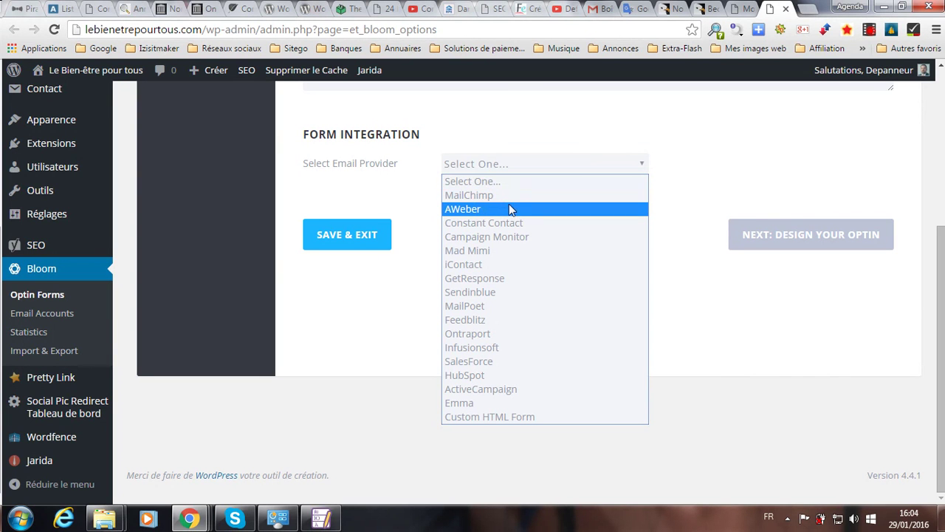
click(467, 211)
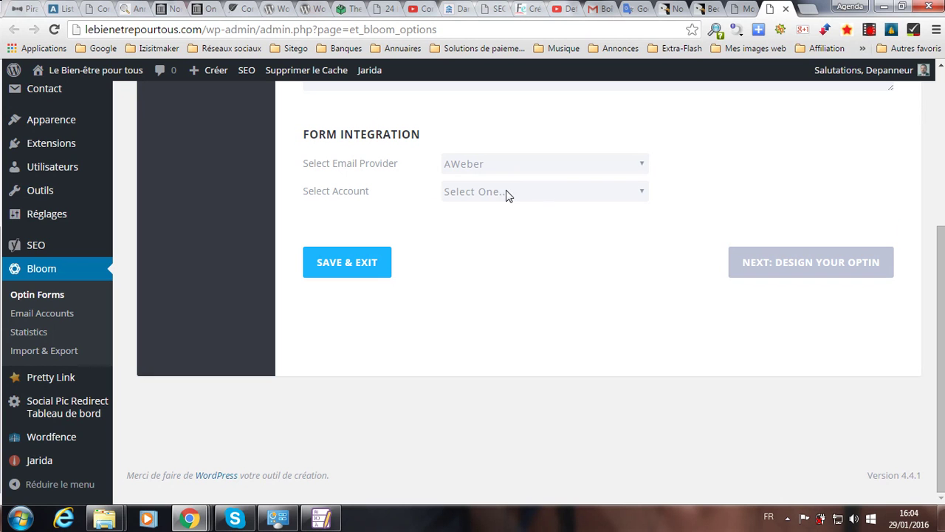
click(505, 191)
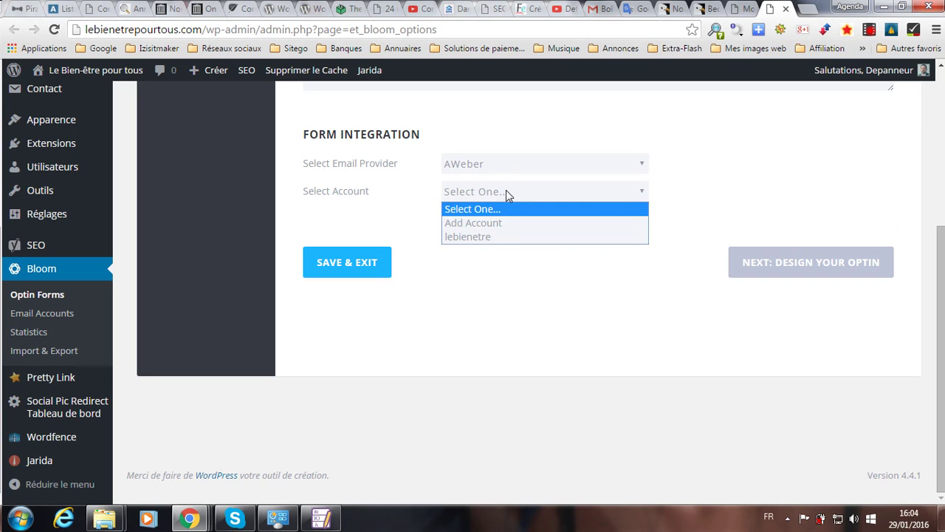
click(494, 236)
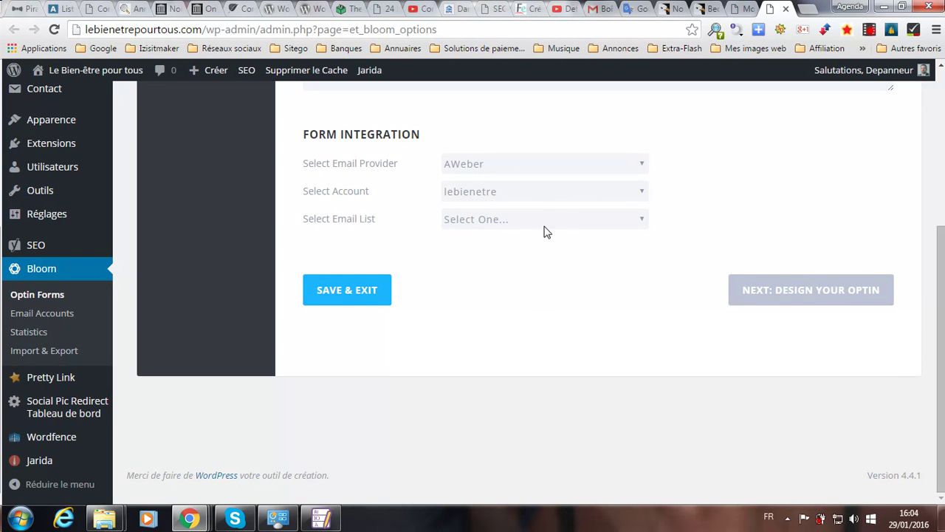
click(541, 220)
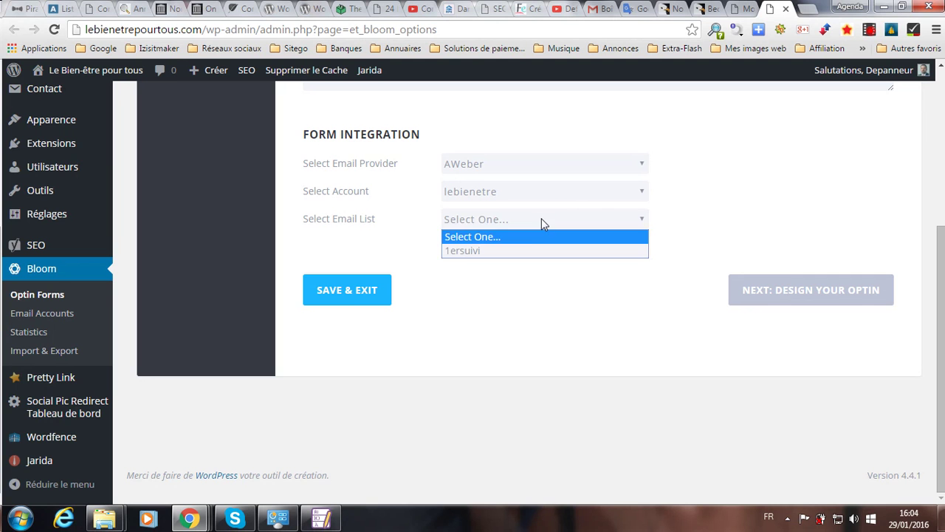
click(489, 252)
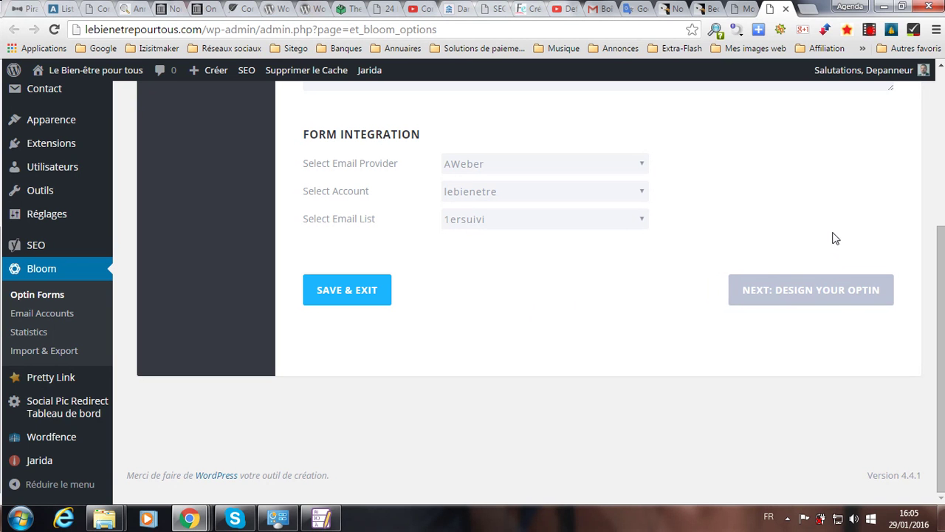
click(810, 293)
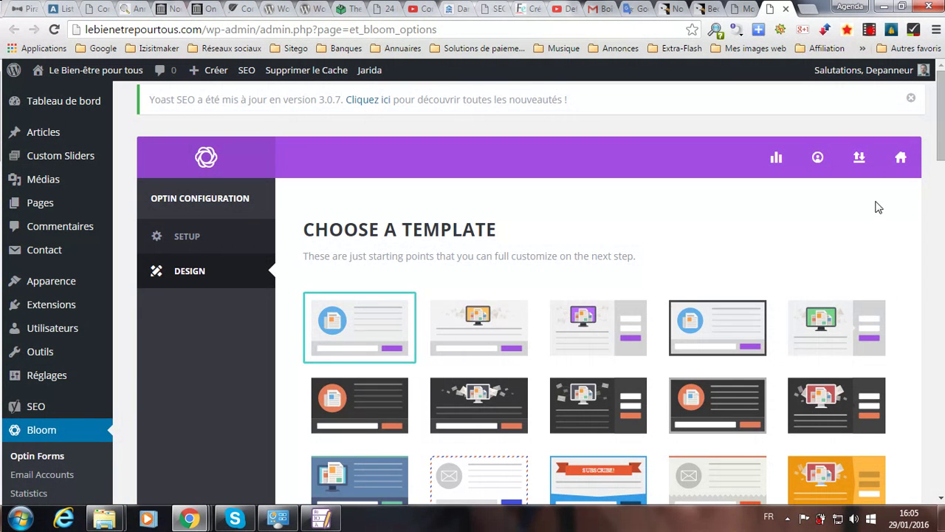
Step: Choose the last template in the red row, with the dark form column, and proceed to customization
drag(938, 140, 943, 217)
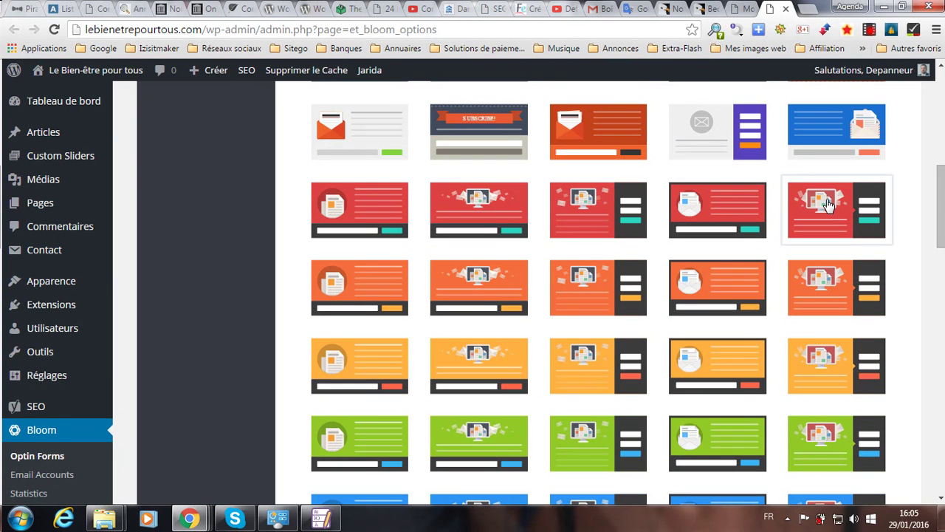
click(827, 206)
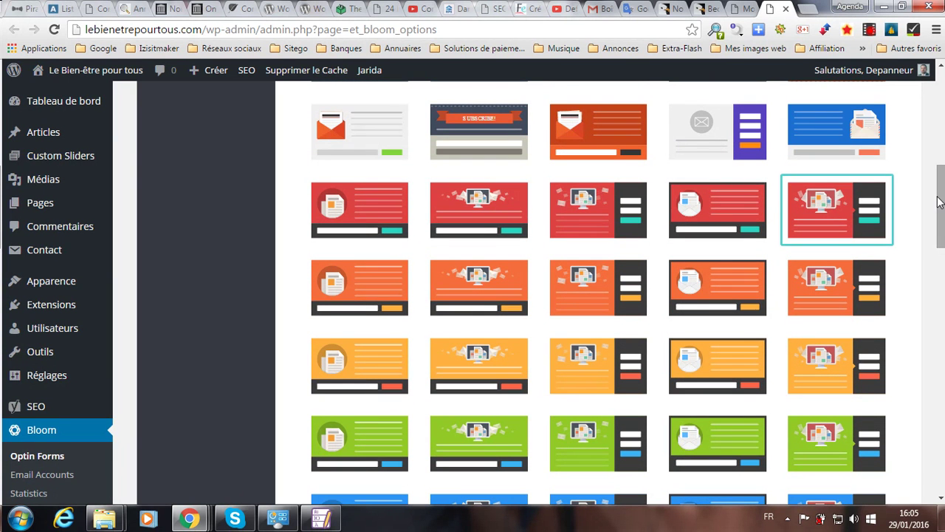
drag(943, 221, 943, 472)
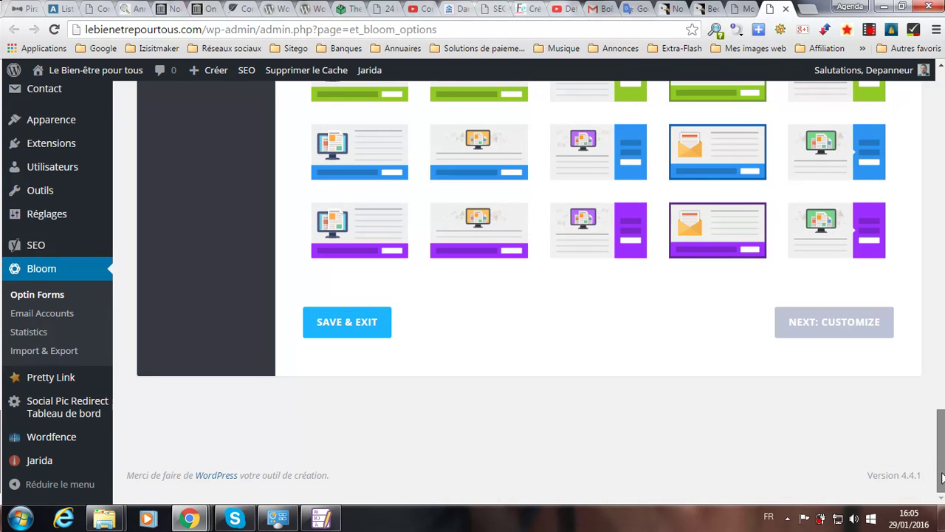
click(838, 317)
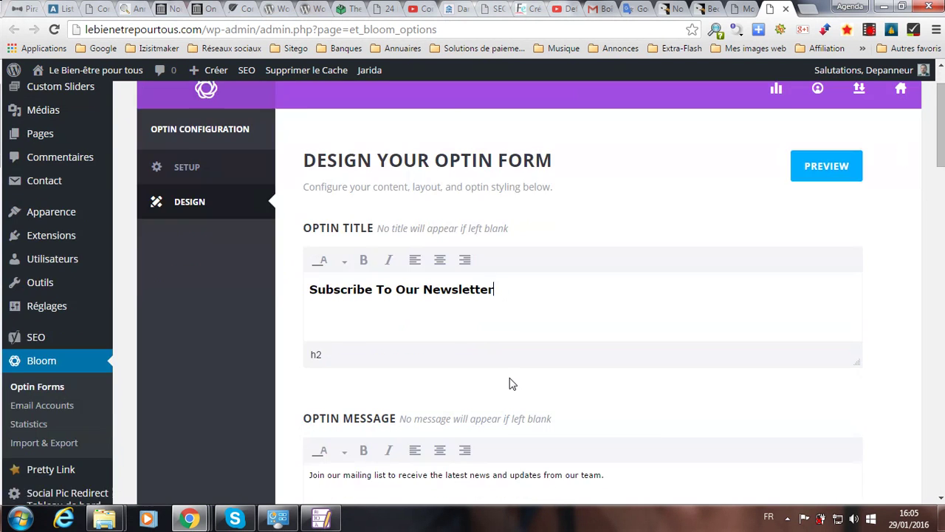
Step: Replace the optin title with "Souscrire à la lettre d'information"
scroll(510, 383, down, 2)
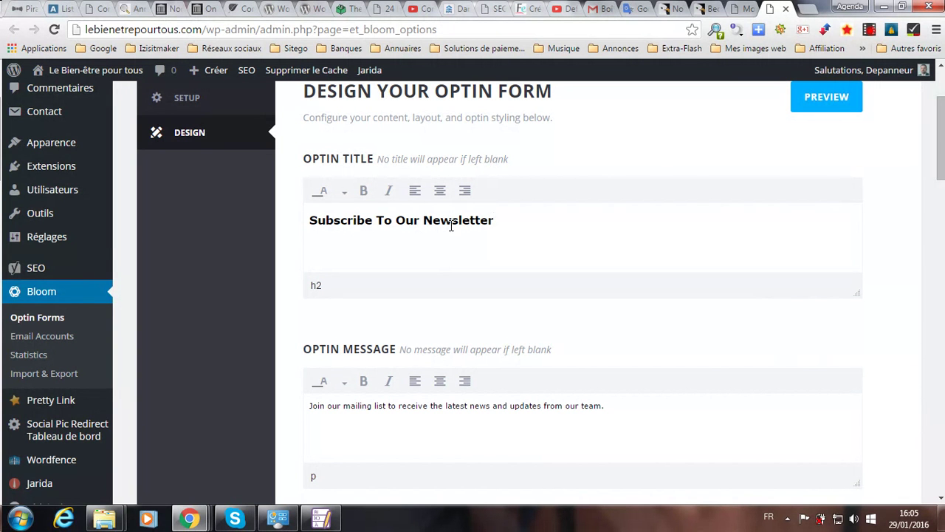
drag(500, 220, 324, 213)
text(ouscrire à)
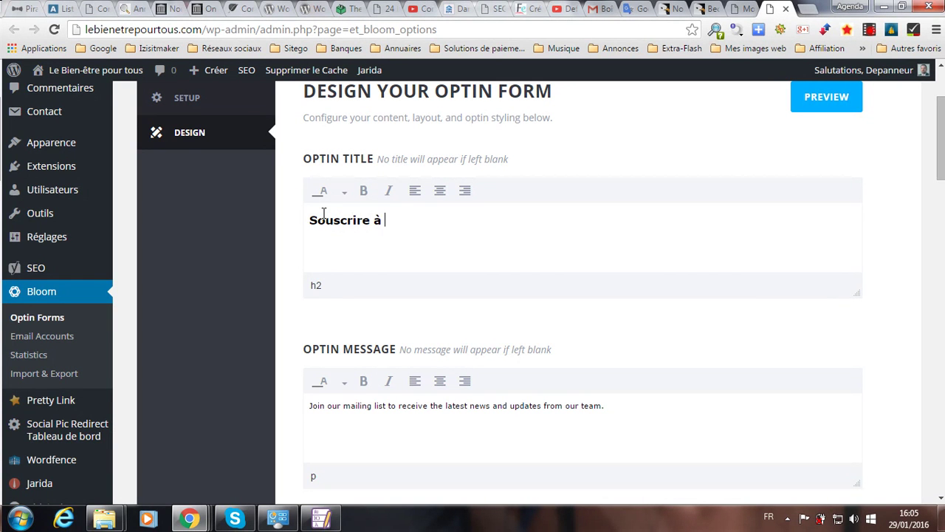
text( la lettre d'informat)
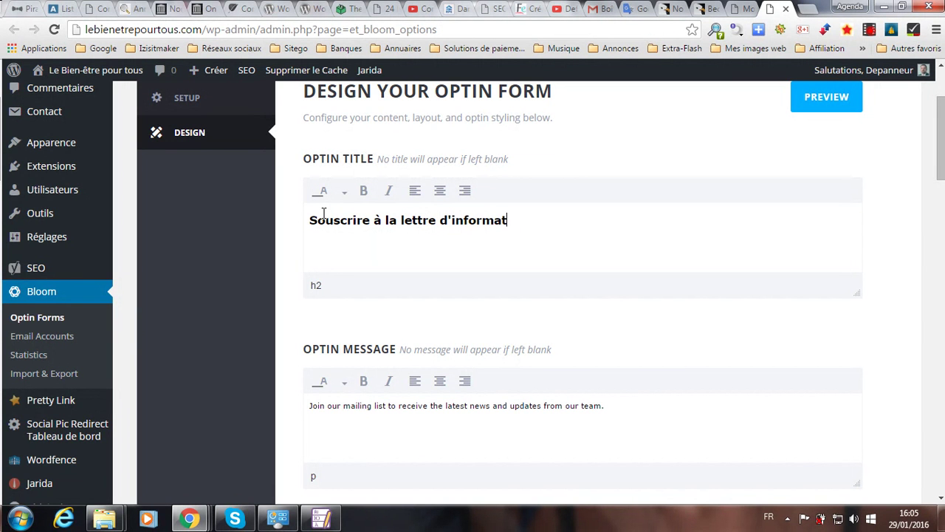
text(ion)
Step: Replace the optin message with "En vous inscrivant à notre lettre d'information vous recevrez un livre gratuit."
scroll(321, 230, down, 1)
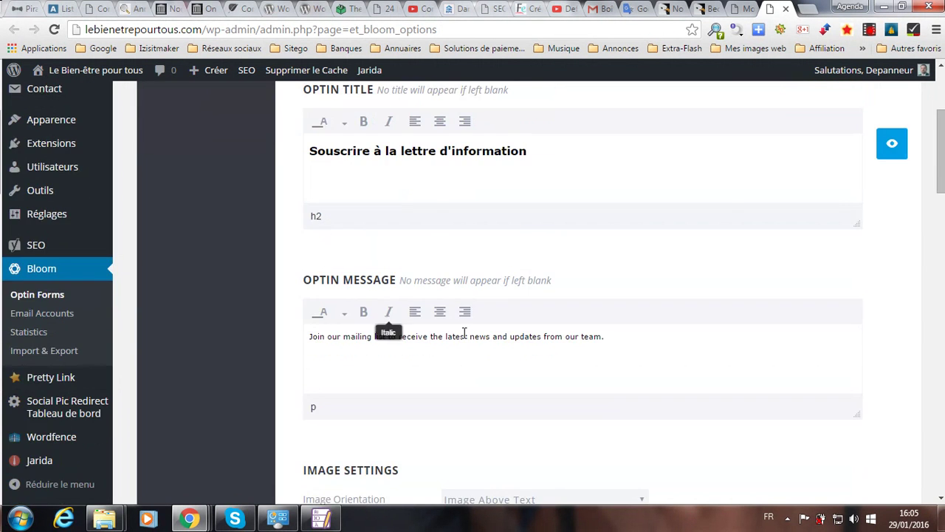
drag(611, 336, 259, 314)
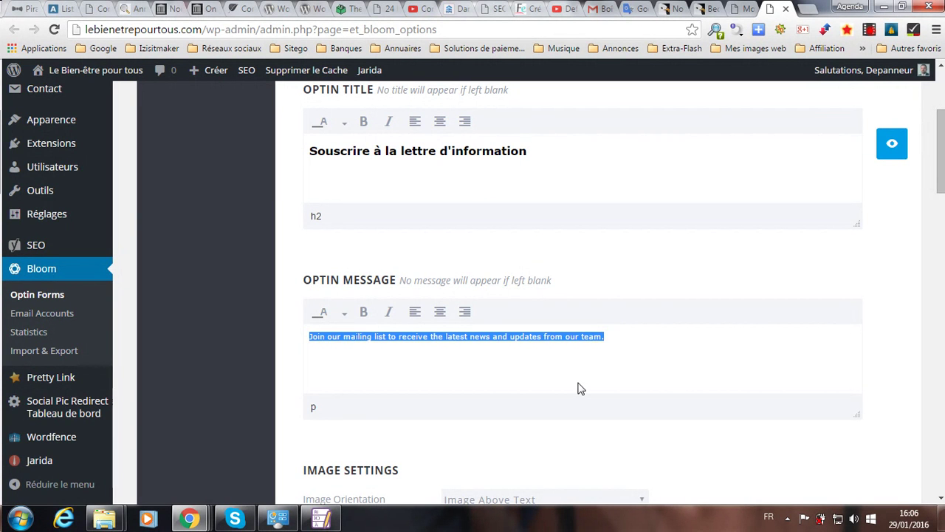
text(E)
key(BackSpace)
text(n )
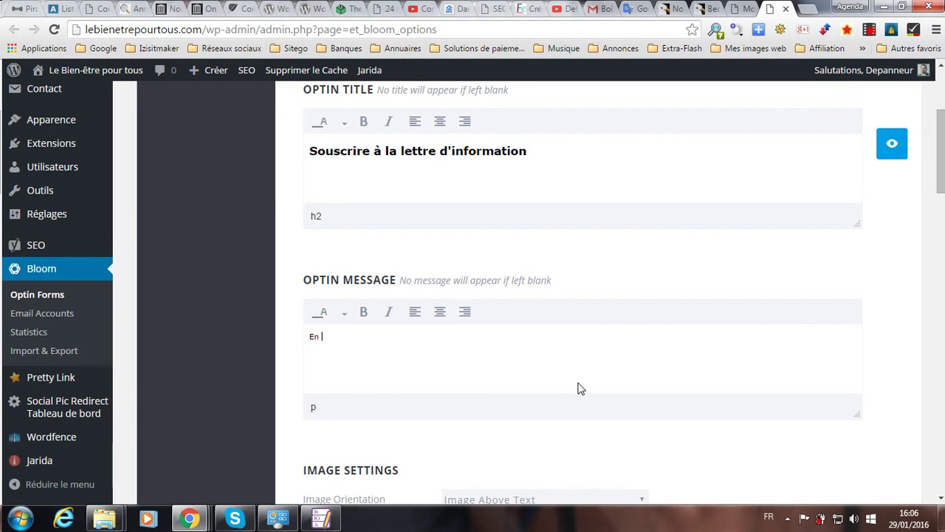
text(vo)
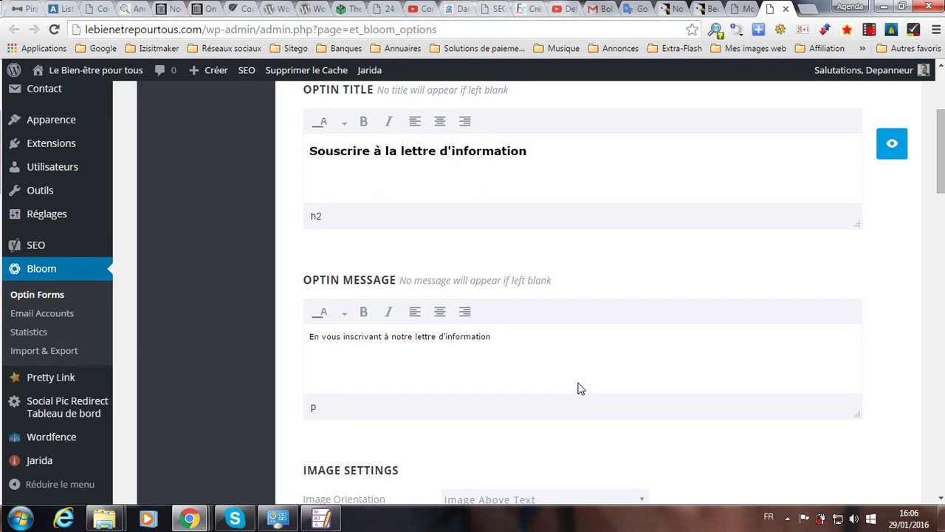
text(ous recevrez un livre gratuit.)
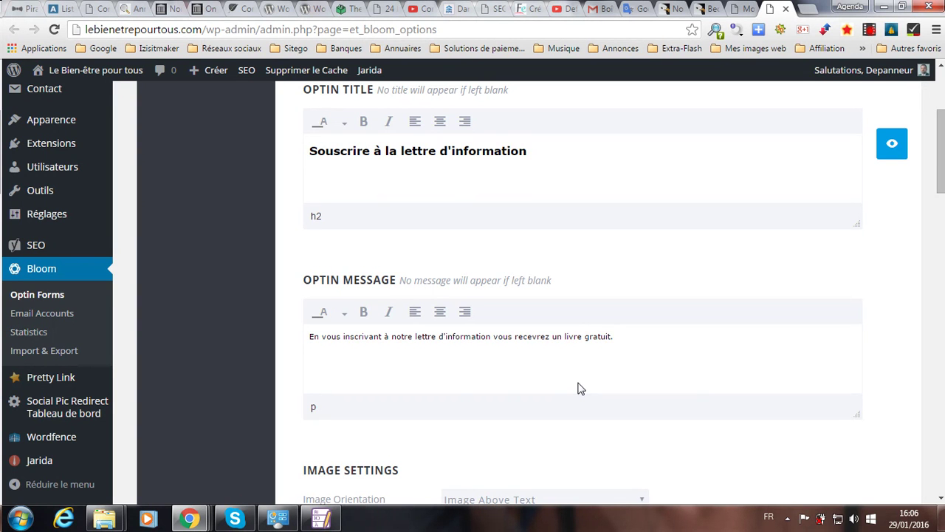
Step: Set the optin's image orientation to Image Above Text
scroll(581, 387, down, 3)
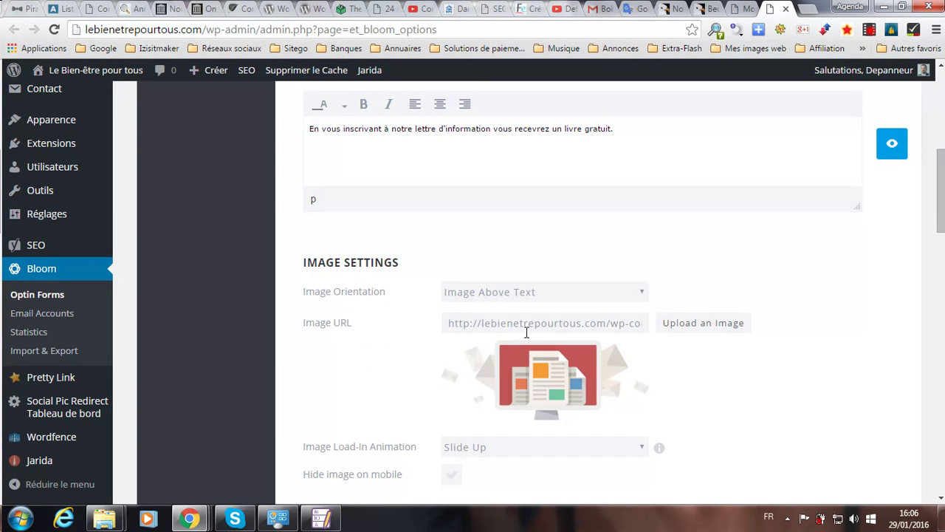
scroll(369, 294, down, 1)
scroll(369, 294, down, 1)
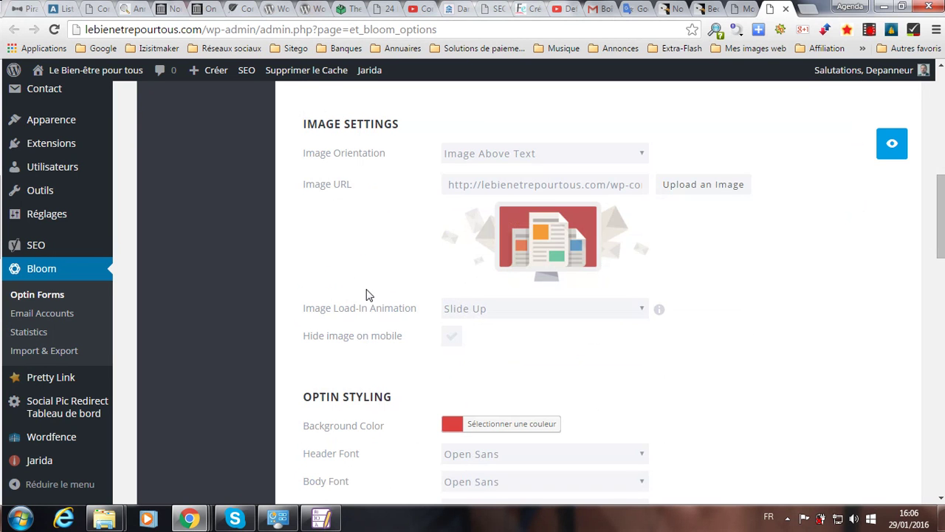
click(577, 160)
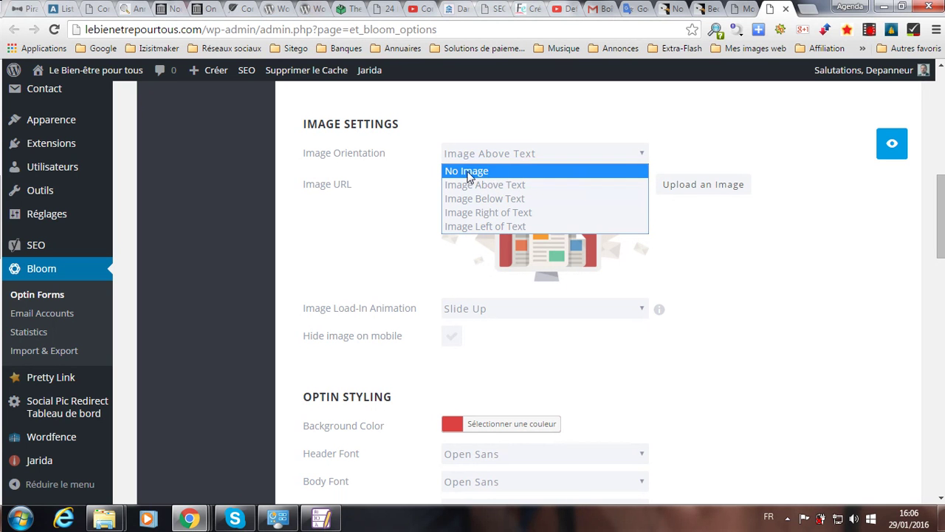
click(519, 186)
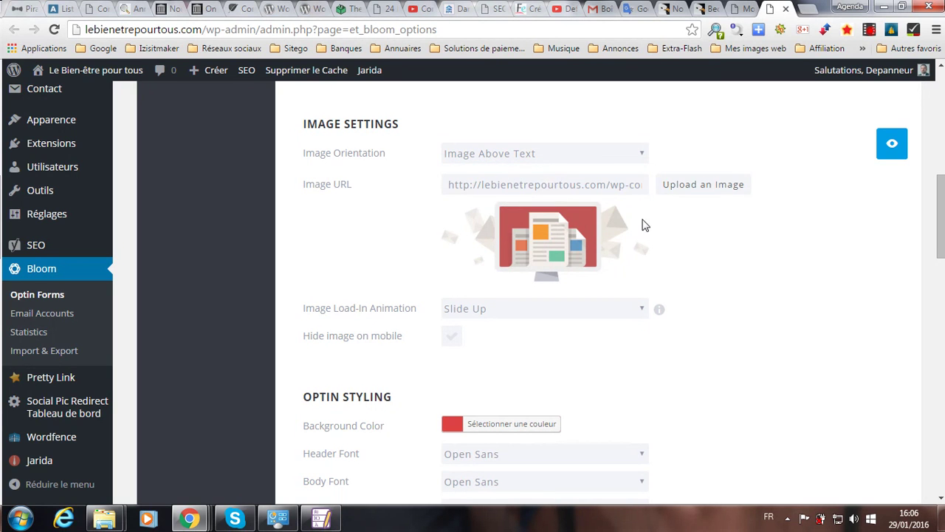
Step: Set the "Pour Réussir" book cover from the media library as the optin image
click(698, 190)
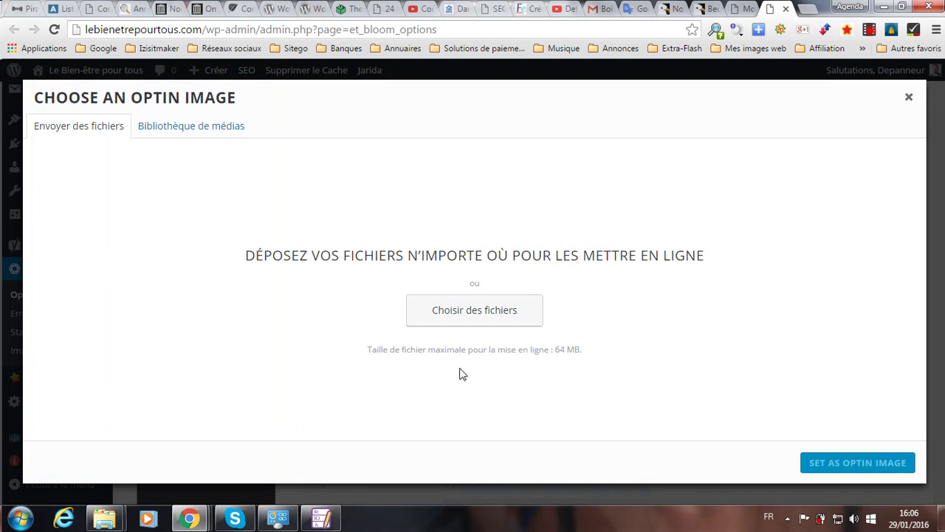
click(226, 127)
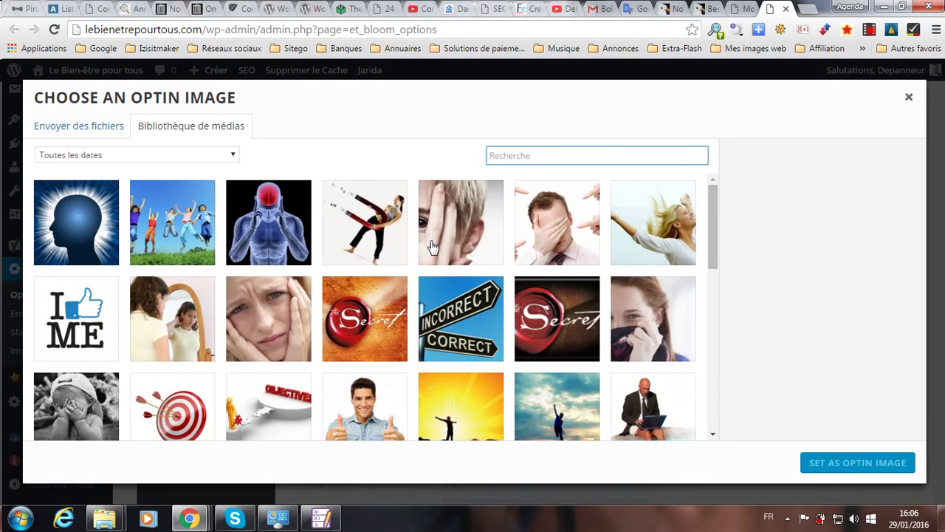
scroll(432, 246, down, 1)
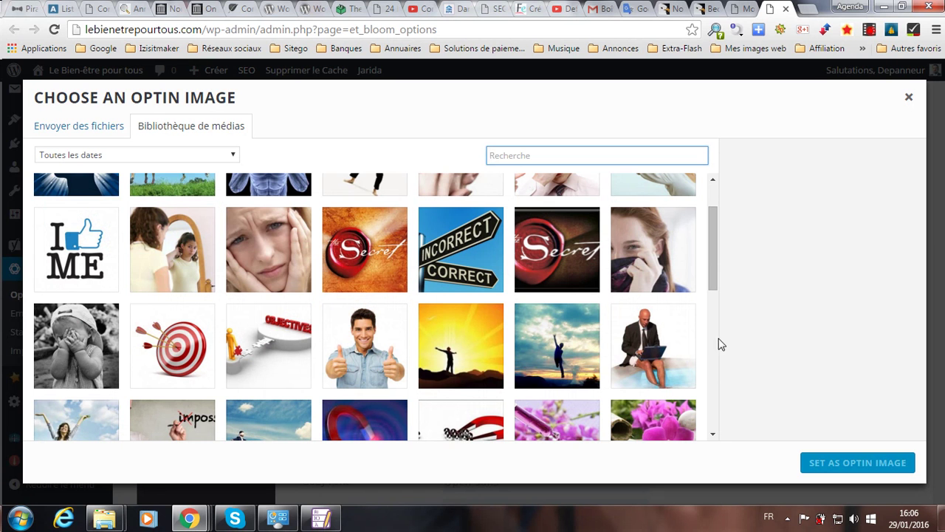
drag(713, 257, 710, 399)
click(454, 393)
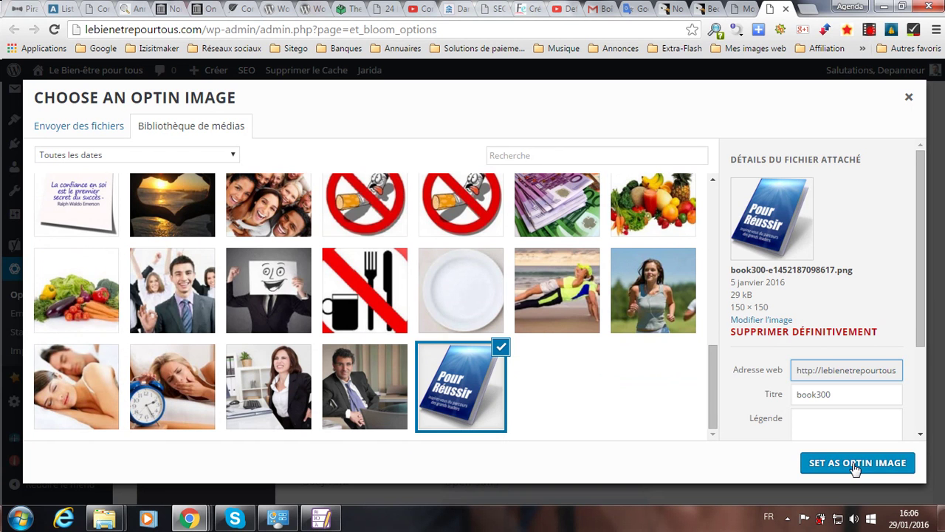
click(855, 465)
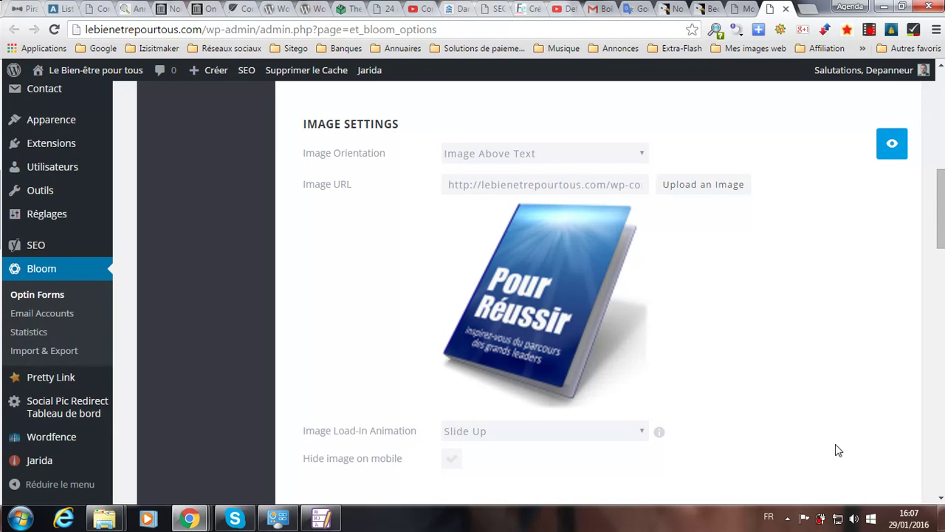
Step: Set the image load-in animation to Fade In
scroll(846, 390, down, 2)
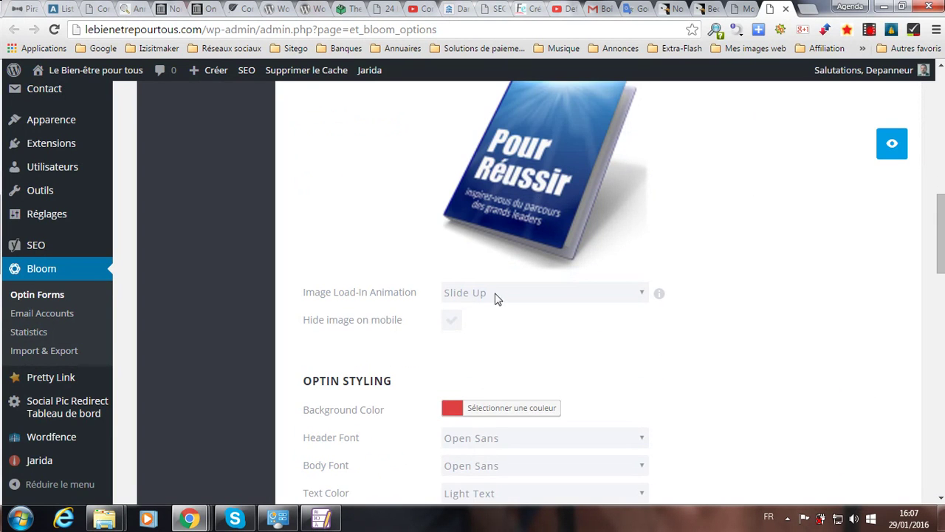
click(499, 300)
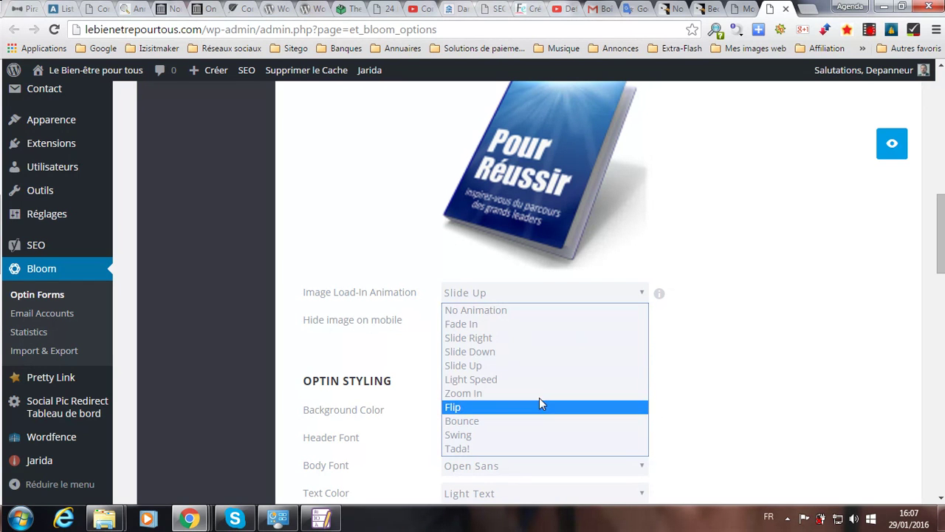
click(487, 326)
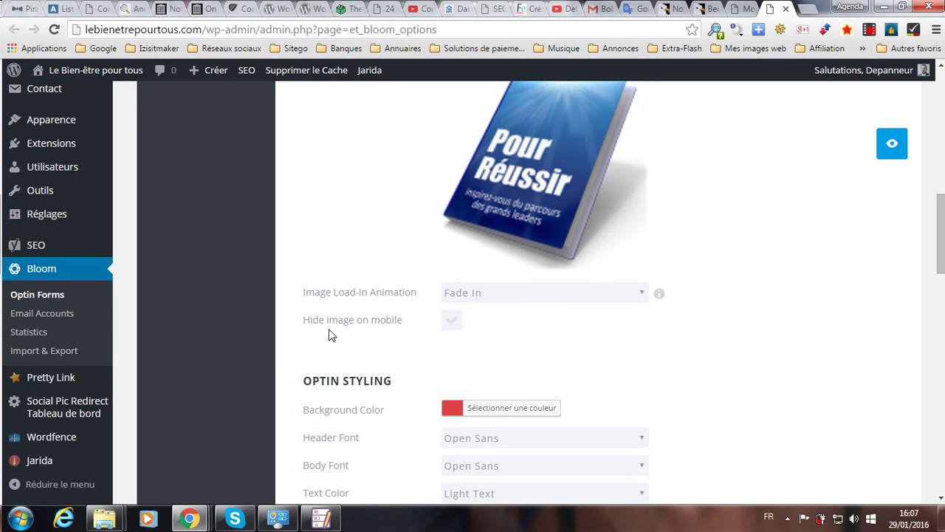
click(449, 326)
click(448, 329)
click(449, 326)
click(461, 327)
click(458, 330)
click(458, 331)
Step: Examine the optin's corner style, border orientation, form orientation and name field options
scroll(391, 306, down, 1)
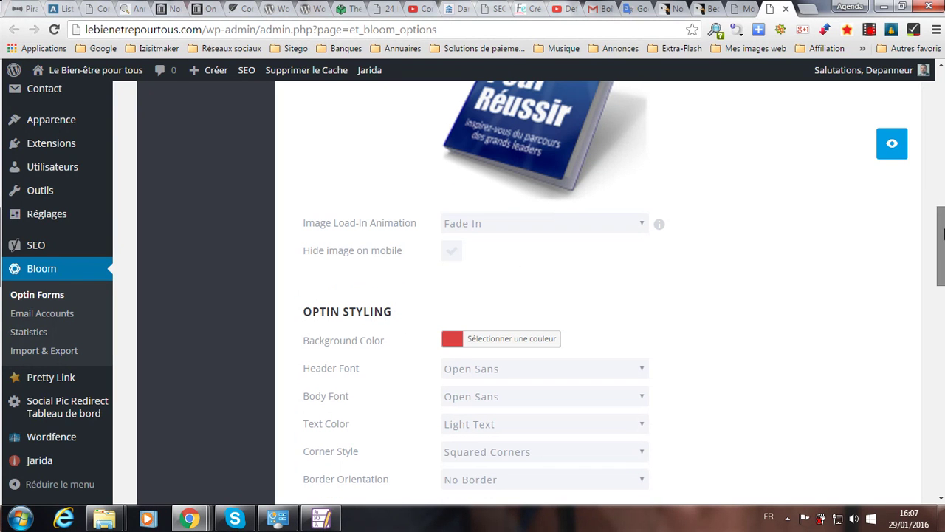
scroll(943, 259, down, 3)
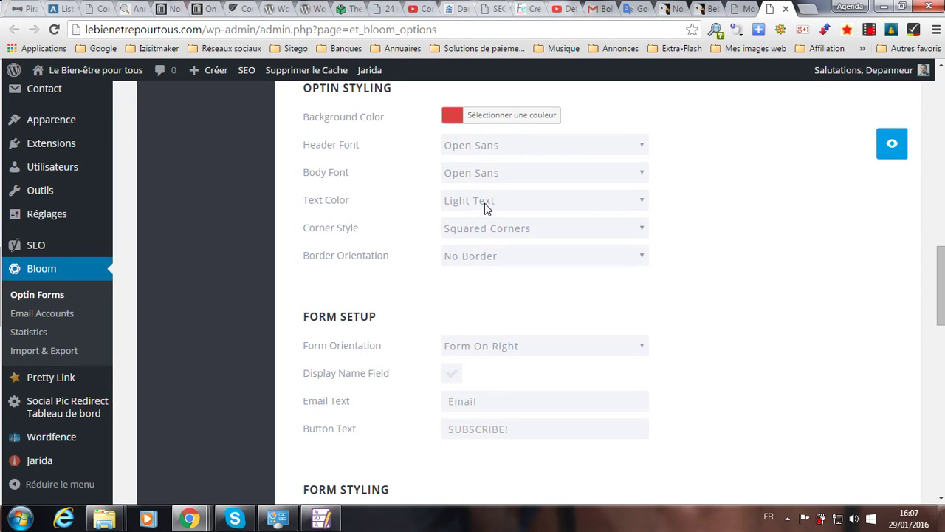
click(515, 234)
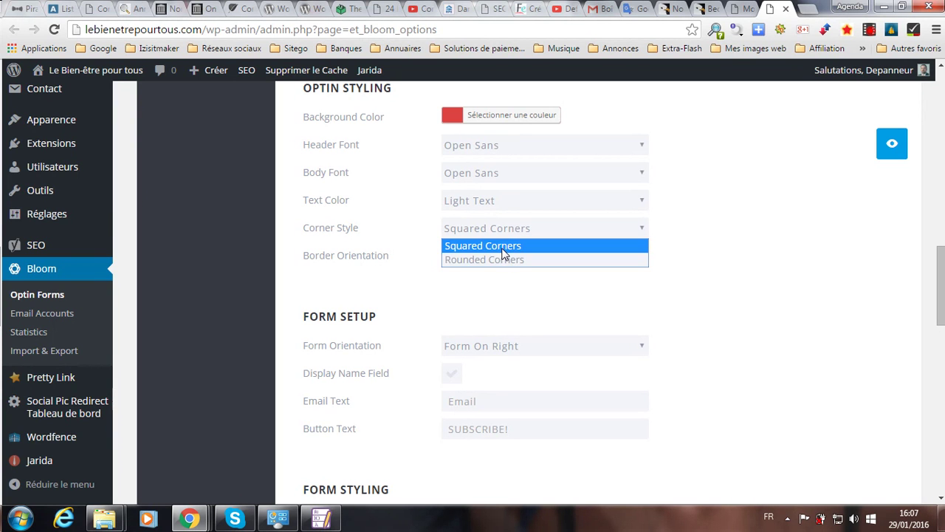
click(745, 228)
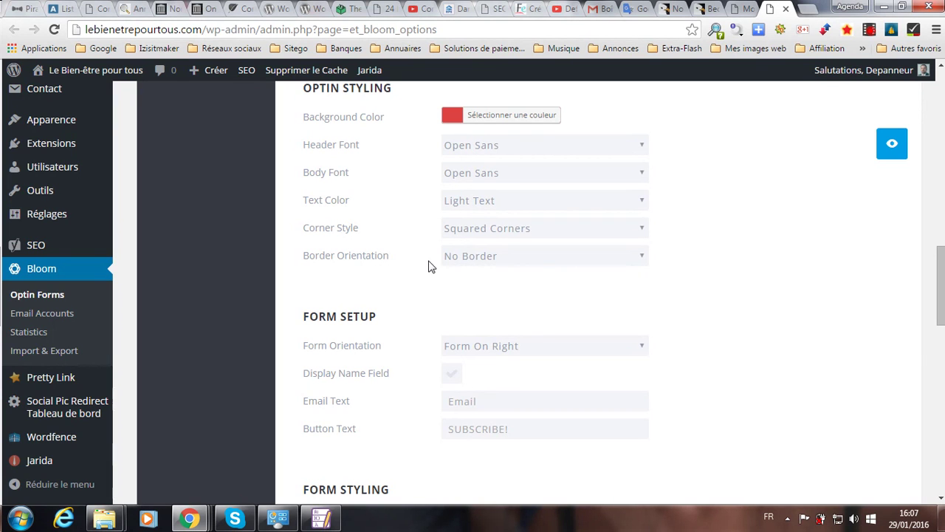
click(489, 259)
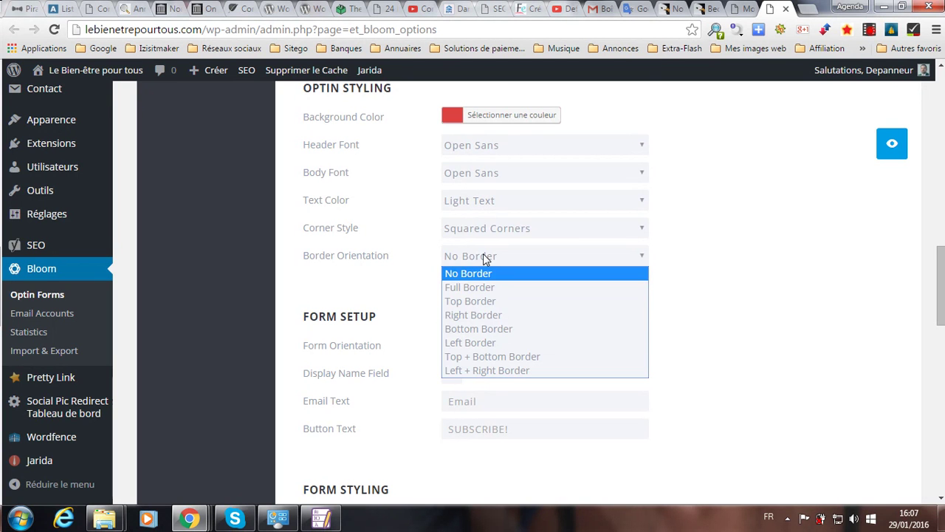
click(483, 254)
scroll(654, 255, down, 1)
scroll(654, 255, down, 1)
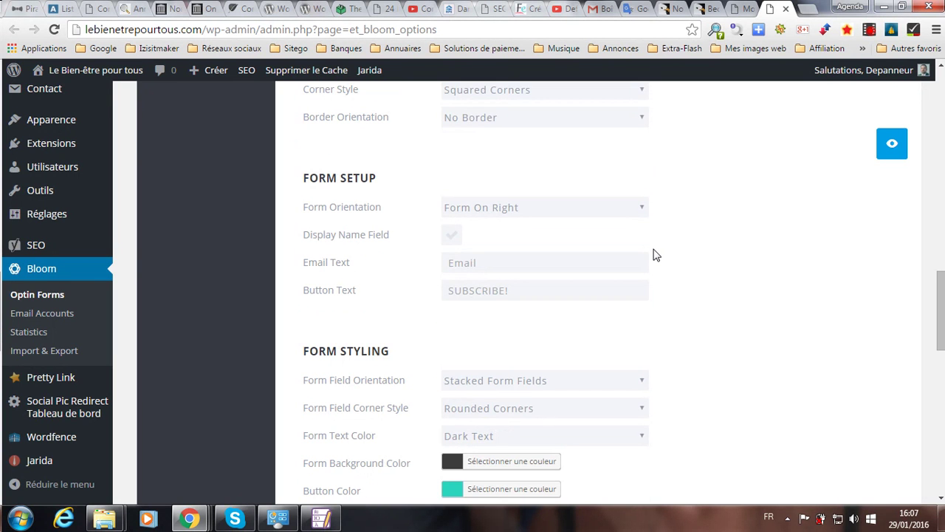
click(528, 210)
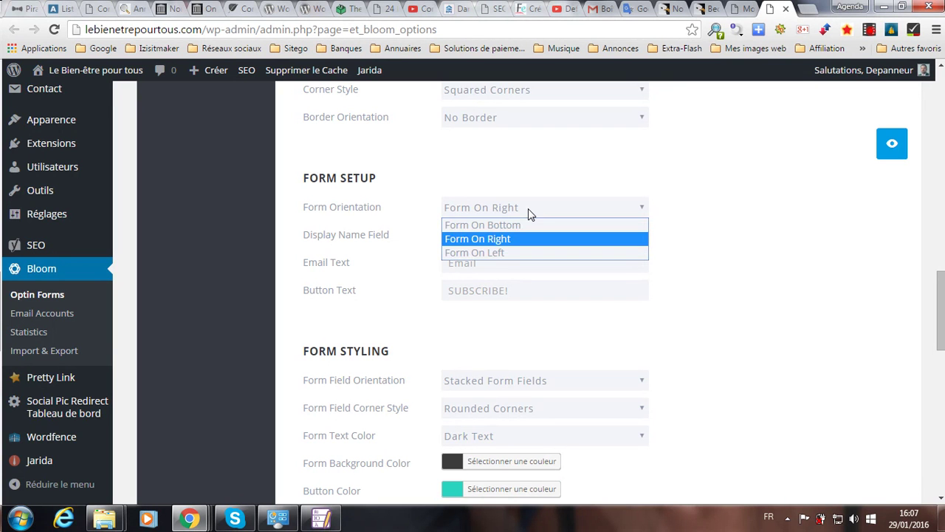
click(528, 210)
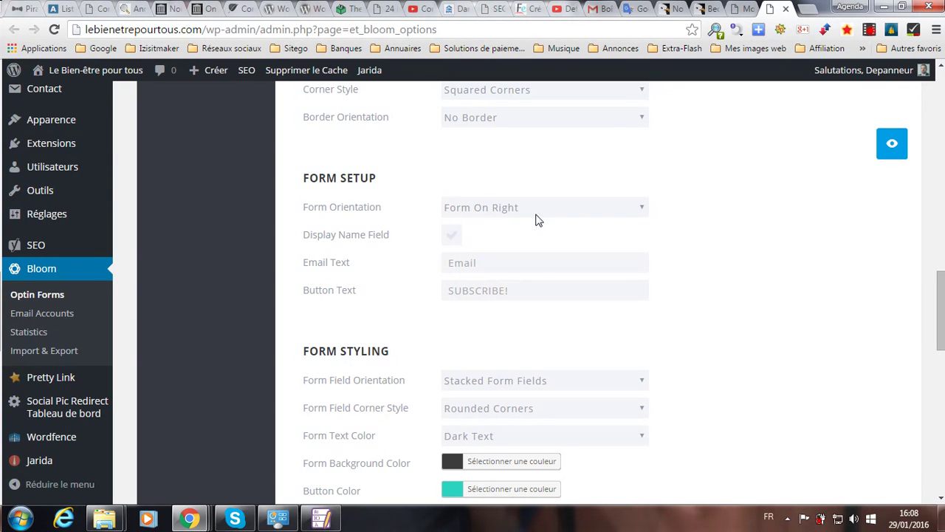
click(451, 237)
Step: Enter "Email" as the form's email text and "Souscrire" as its button text
scroll(617, 243, down, 1)
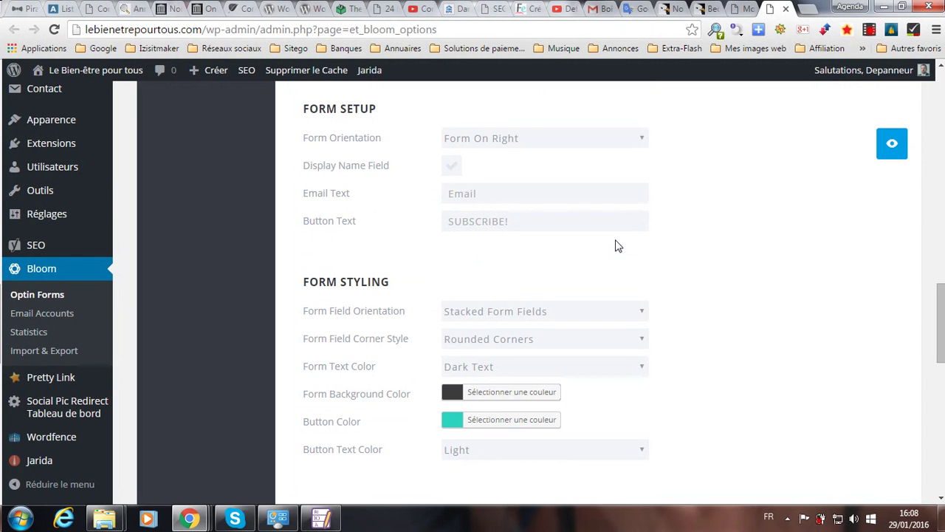
click(486, 193)
text(Emai)
text(Sou)
text(scrire)
Step: Set the form field orientation to Inline Form Fields
scroll(396, 244, down, 1)
scroll(267, 284, down, 1)
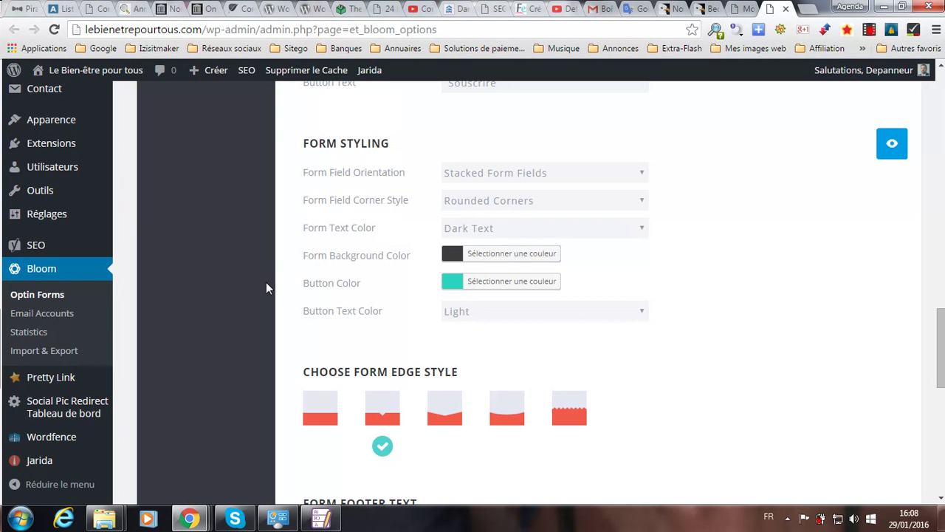
click(579, 177)
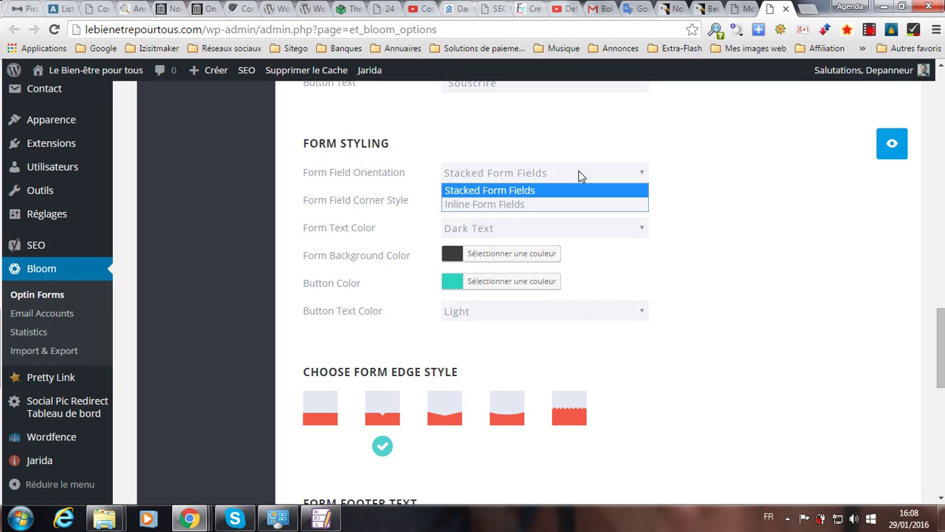
click(535, 210)
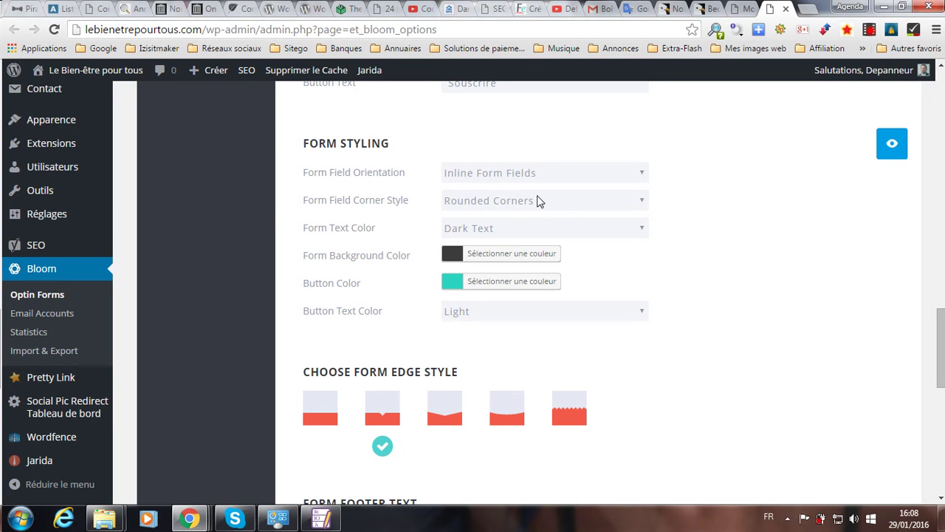
Step: Check the available options for the form text color and the button text color
click(499, 229)
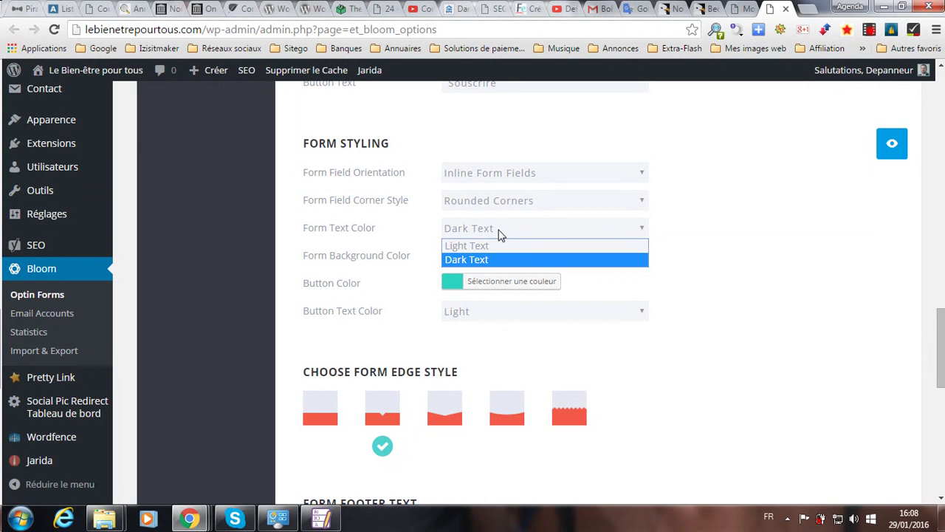
click(500, 235)
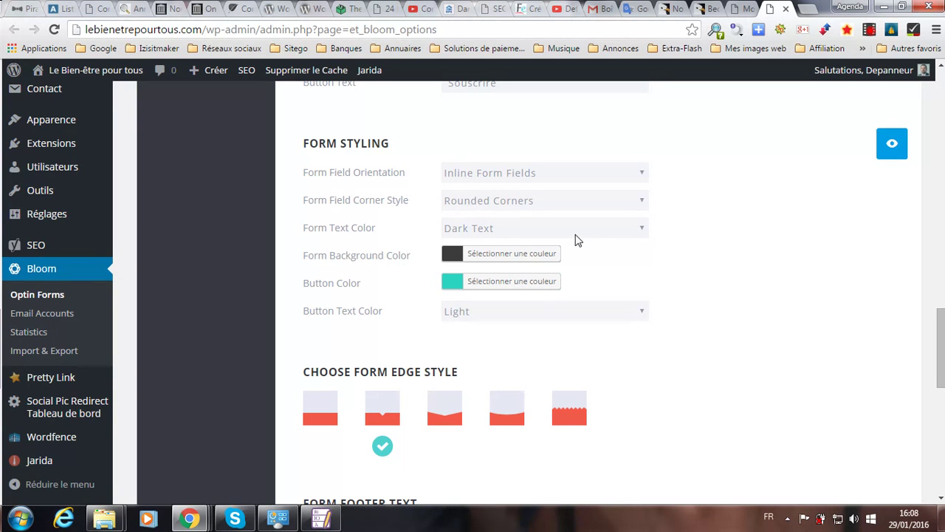
scroll(543, 287, down, 1)
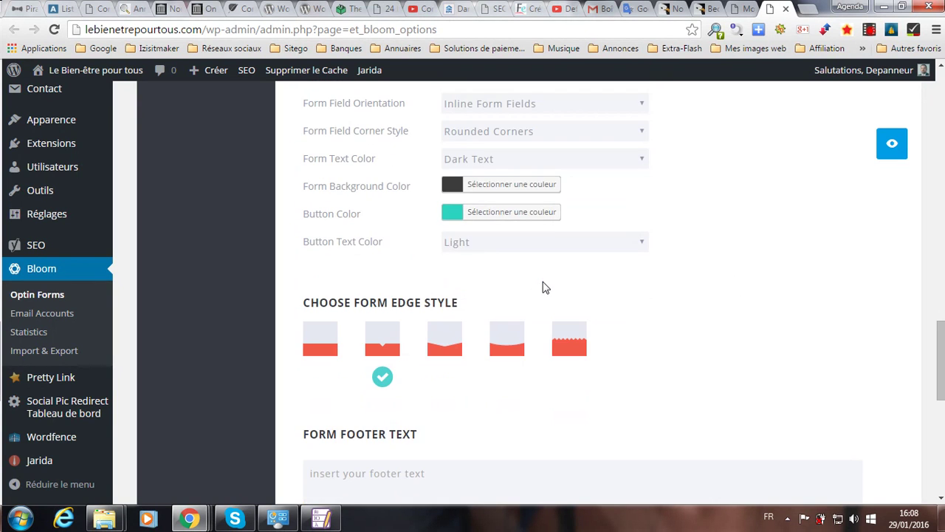
click(617, 244)
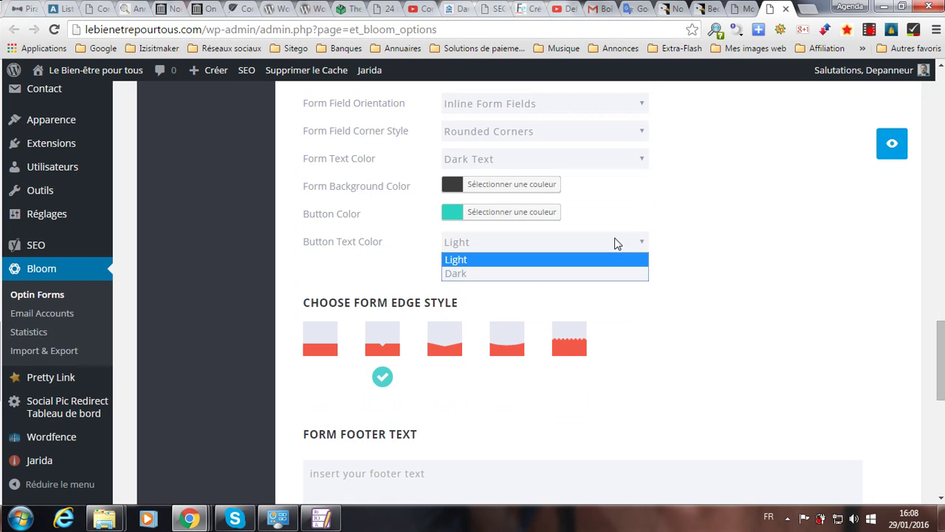
click(611, 243)
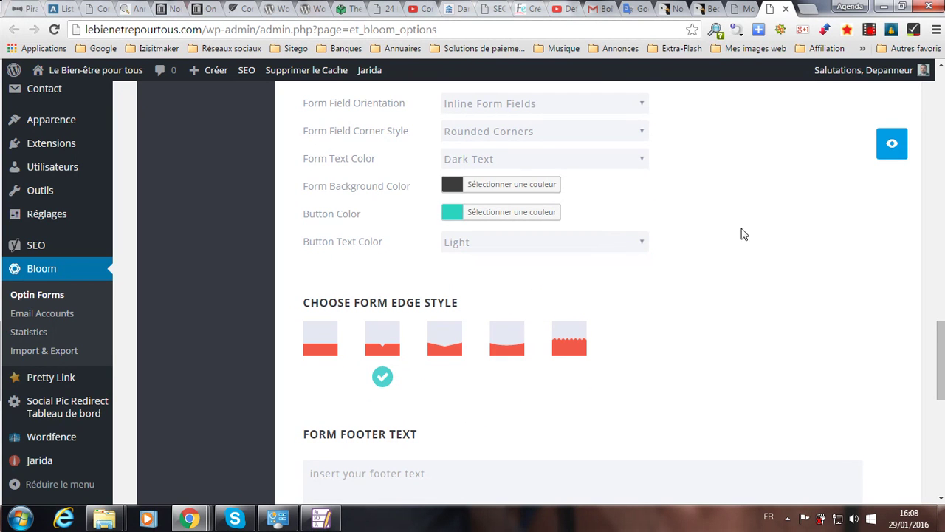
Step: Choose the third form edge style, with the wide V shape, and enter "Texte de pied de page" as the form footer text
scroll(755, 232, down, 1)
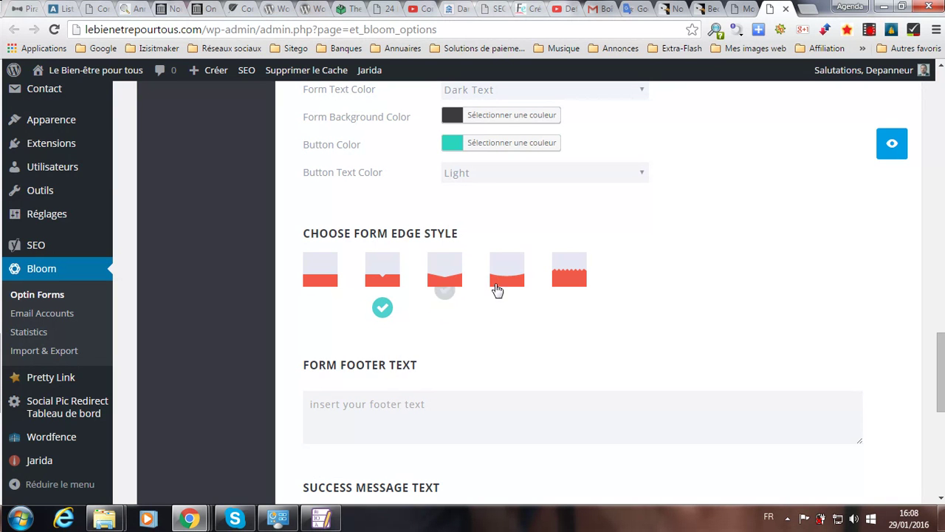
click(445, 278)
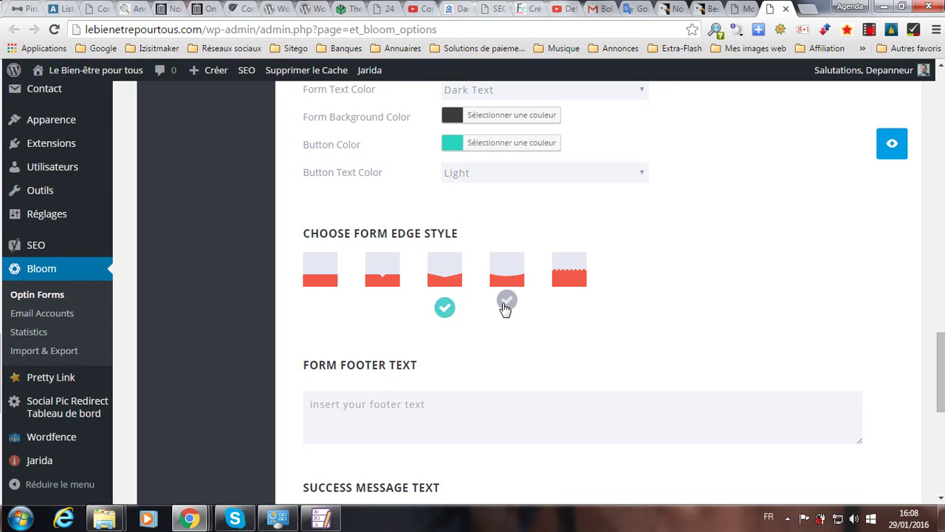
scroll(529, 293, down, 2)
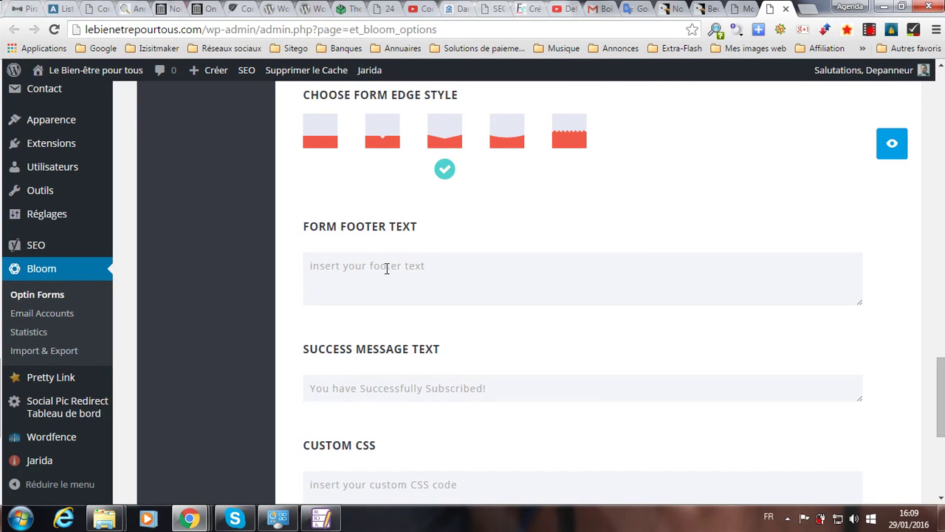
text(Texte de pied)
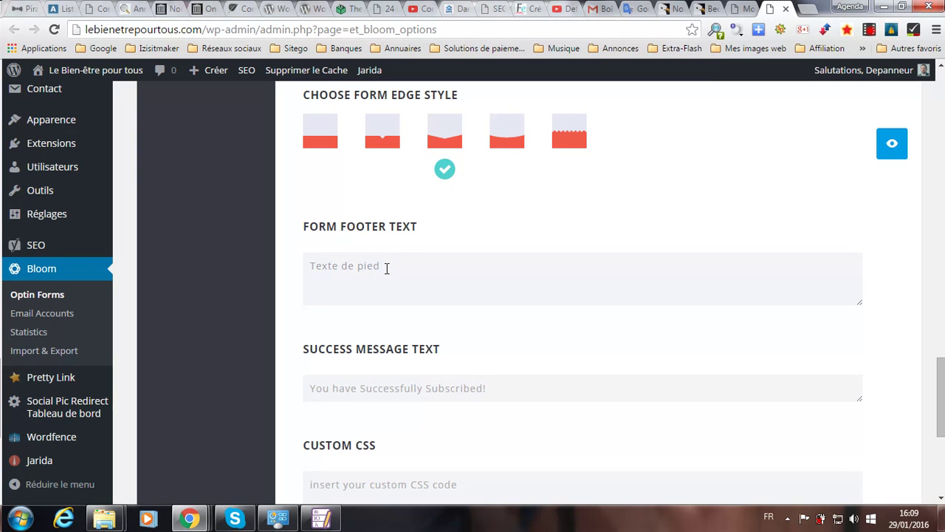
text( de page)
Step: Replace the success message with "Vous êtes bien inscrit à notre mailing list"
scroll(387, 274, down, 1)
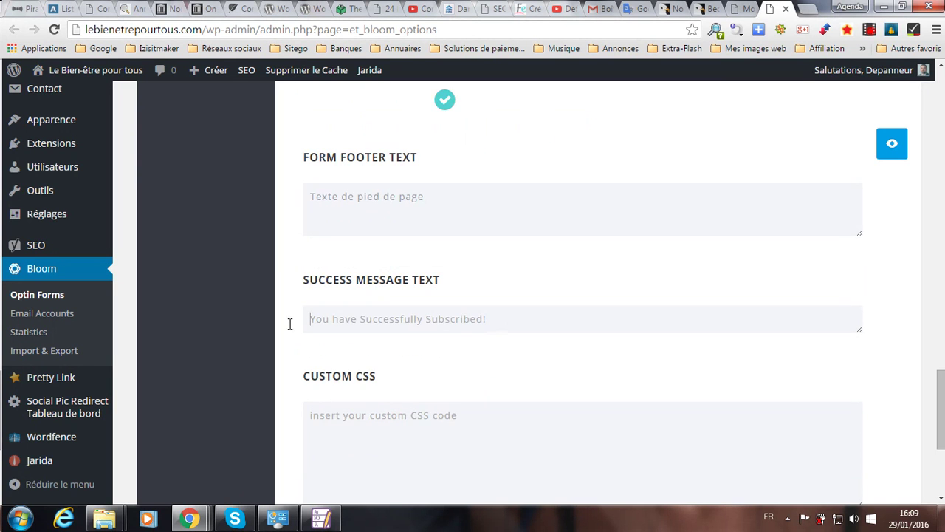
click(453, 310)
text(V)
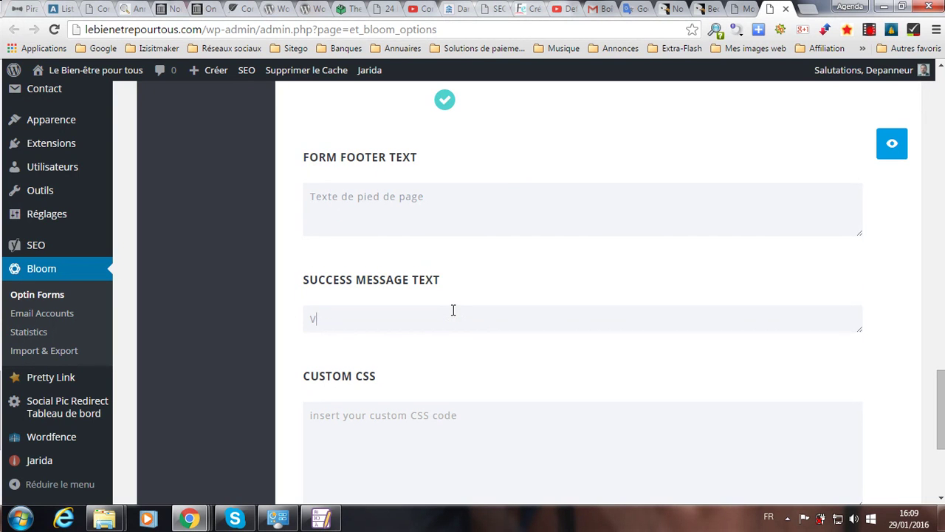
text(ous êtes bien inscrit à n)
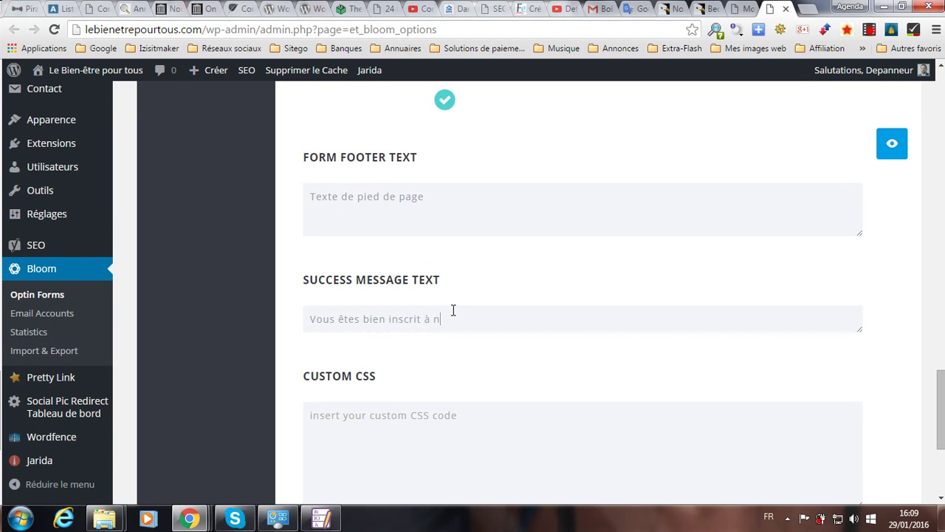
text(otre mla)
text(linglist)
click(503, 319)
Step: Generate the shortcode for this inline optin
scroll(386, 445, down, 1)
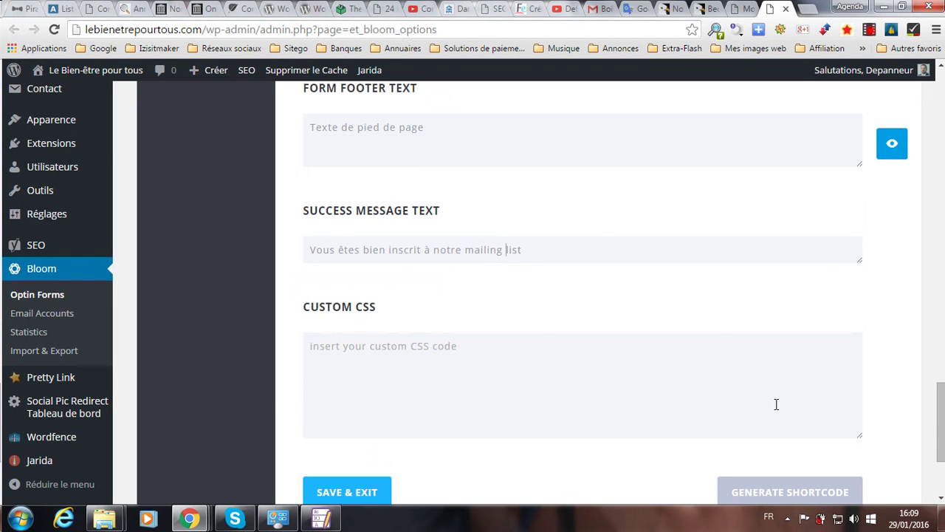
drag(943, 420, 942, 436)
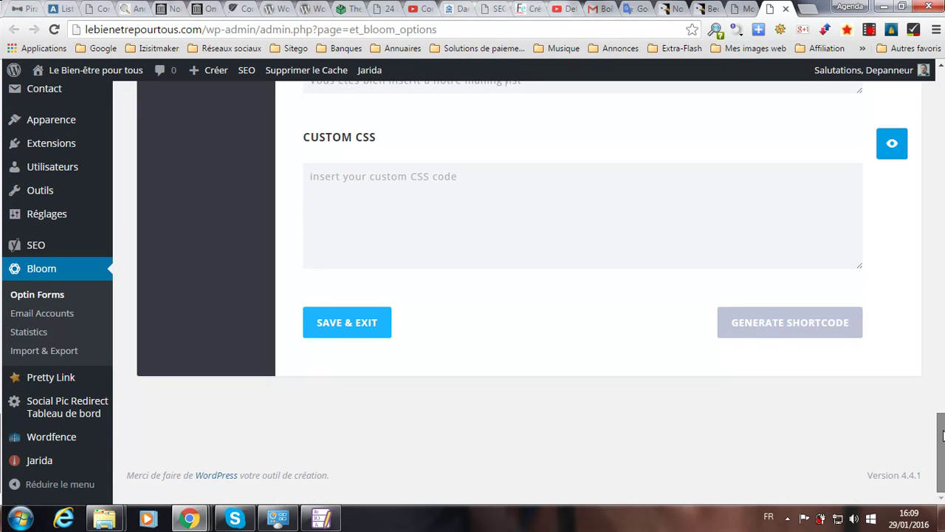
click(758, 325)
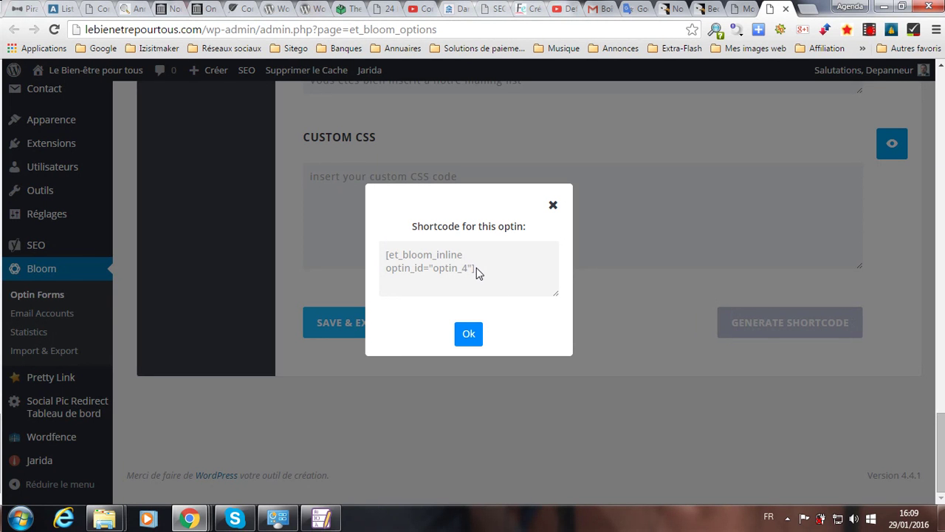
Step: Copy the shortcode generated for the inline optin, then save and exit the optin form
drag(477, 274, 383, 262)
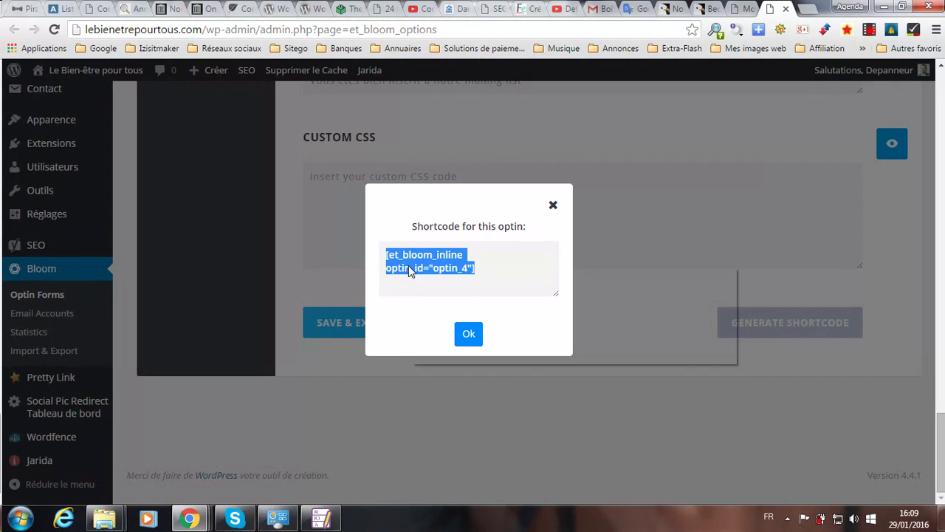
right_click(409, 267)
click(470, 271)
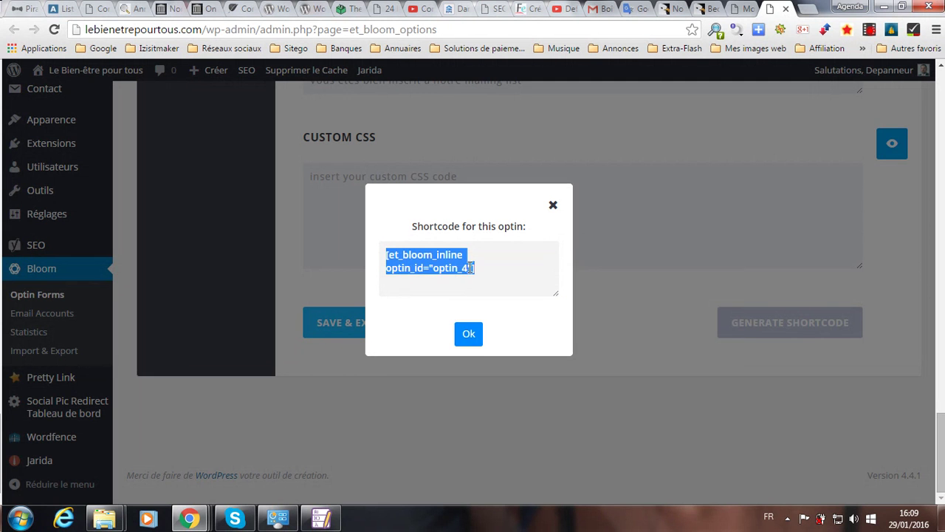
click(469, 334)
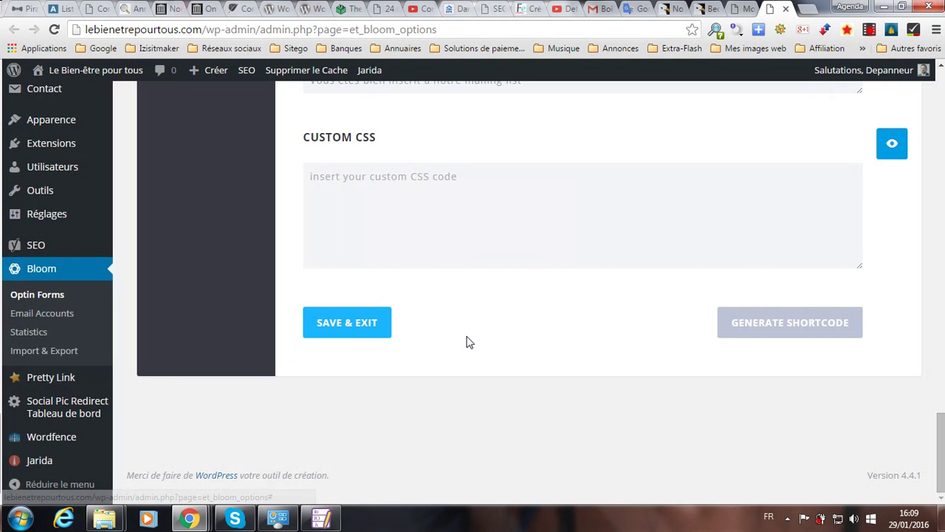
click(363, 332)
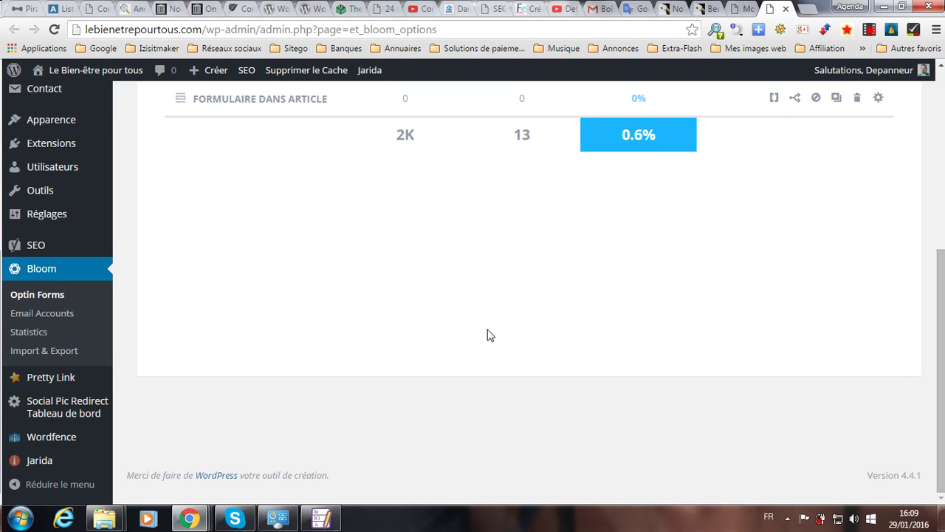
drag(941, 294, 943, 152)
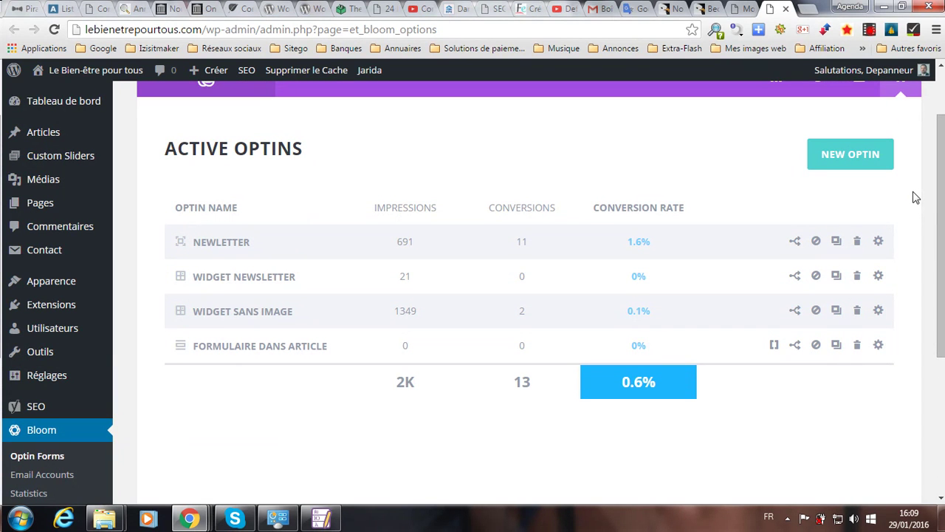
Step: In the article being edited, paste the optin shortcode into the empty paragraph after "Pensez à la manière d'un riche"
click(744, 8)
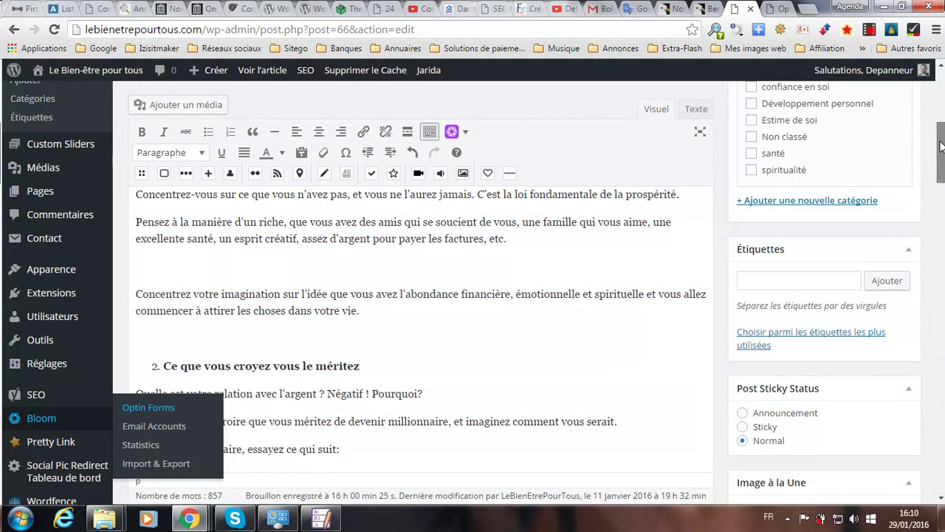
drag(941, 144, 941, 111)
scroll(44, 369, down, 3)
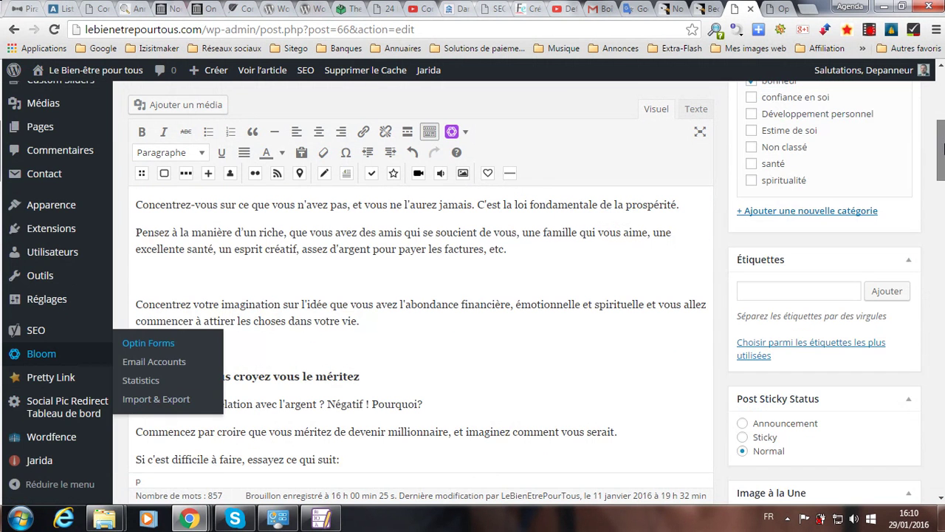
click(505, 362)
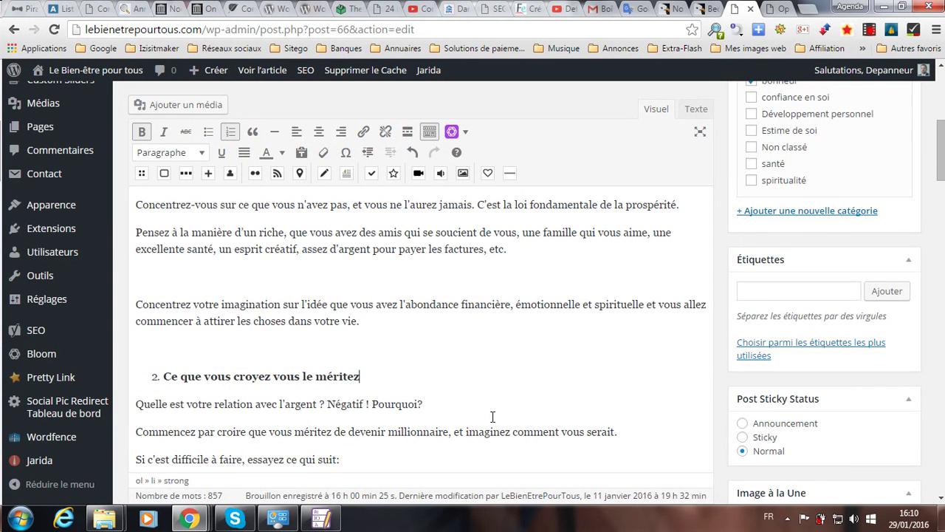
scroll(464, 412, up, 2)
click(223, 414)
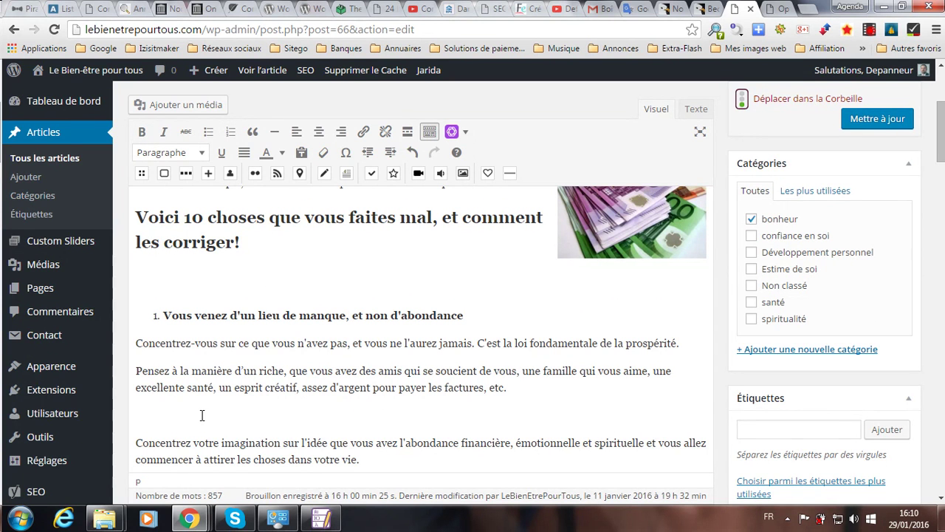
right_click(153, 420)
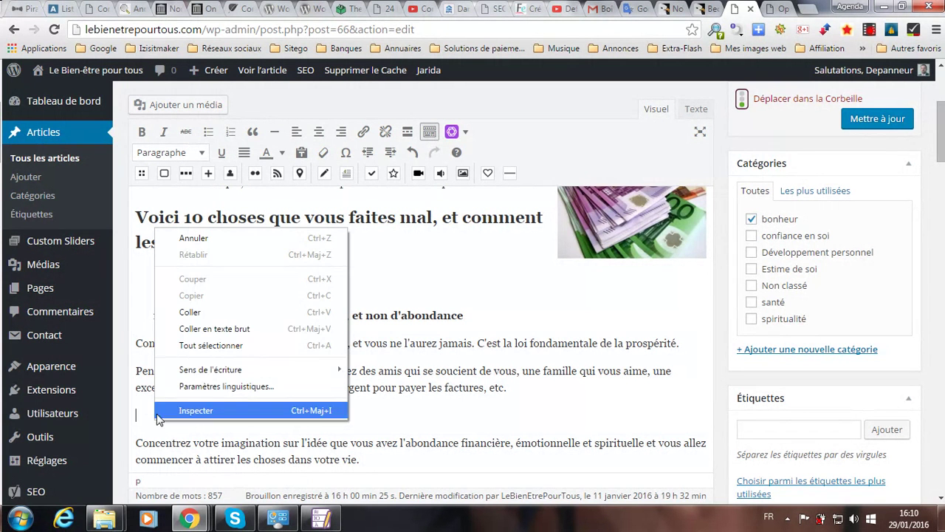
click(199, 312)
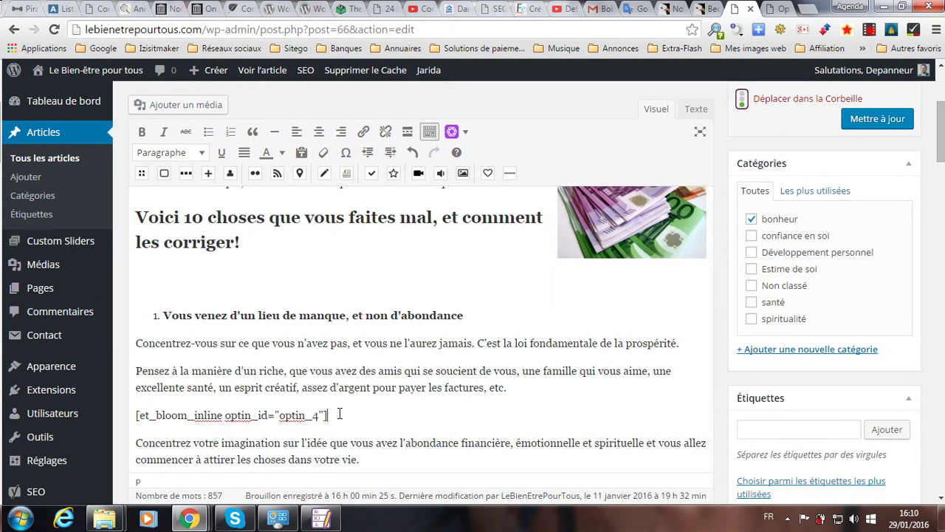
Step: Delete the pasted Bloom shortcode from the article
drag(334, 416, 73, 414)
mouse_move(83, 398)
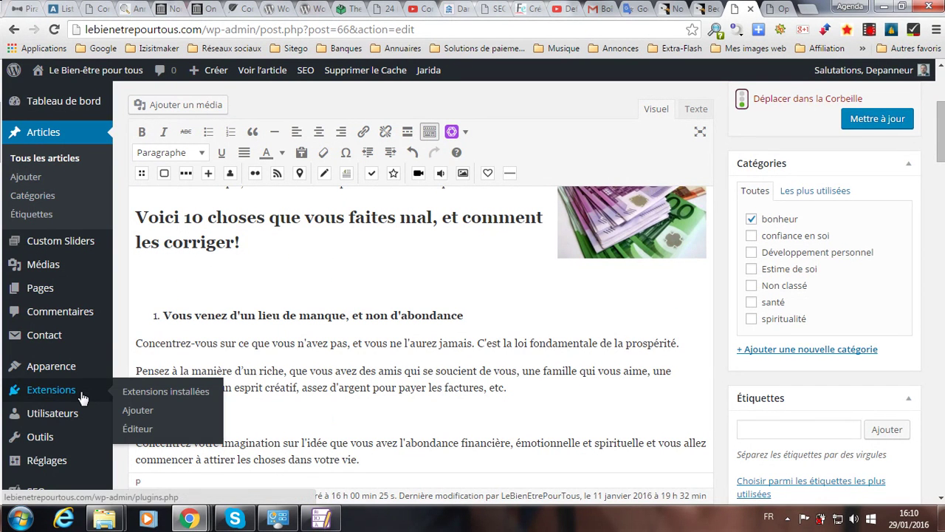
key(Delete)
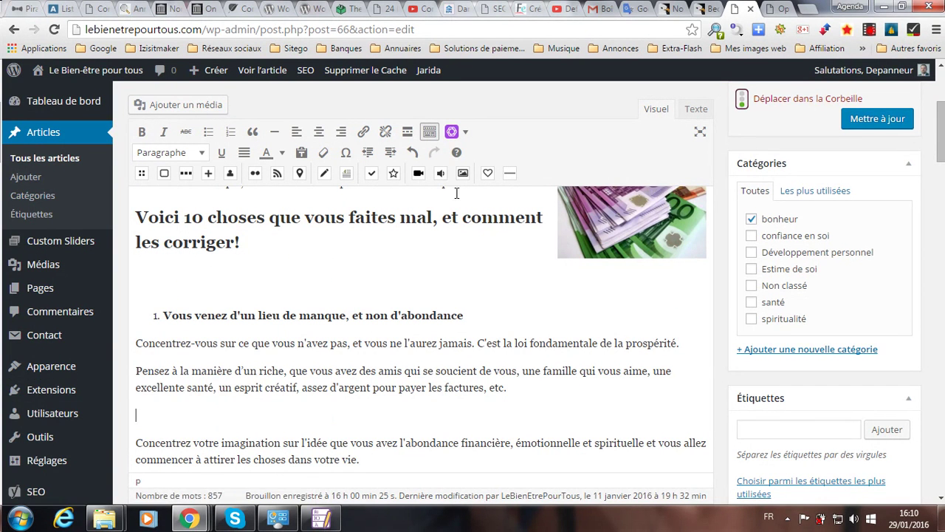
Step: Check the editor's Bloom insert options, then reload the article edit page, discarding the unsaved changes
click(464, 135)
click(465, 135)
click(54, 30)
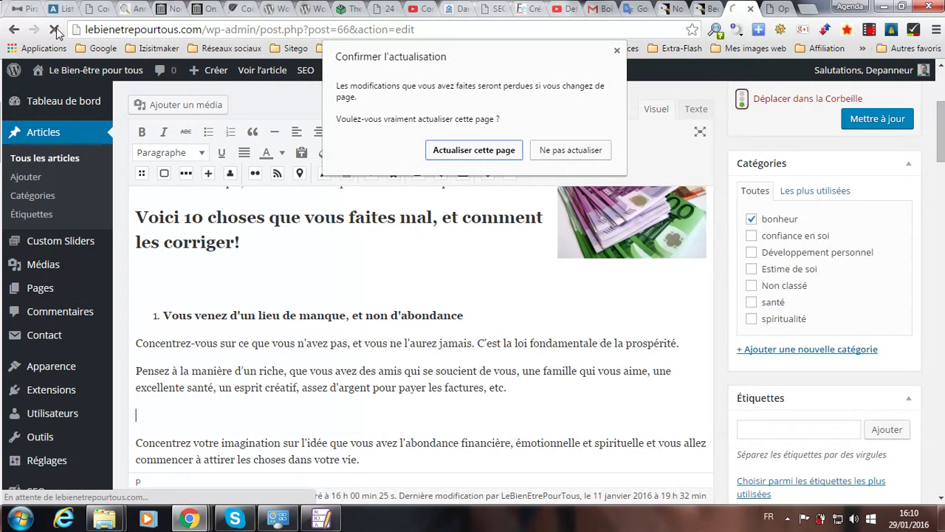
click(445, 155)
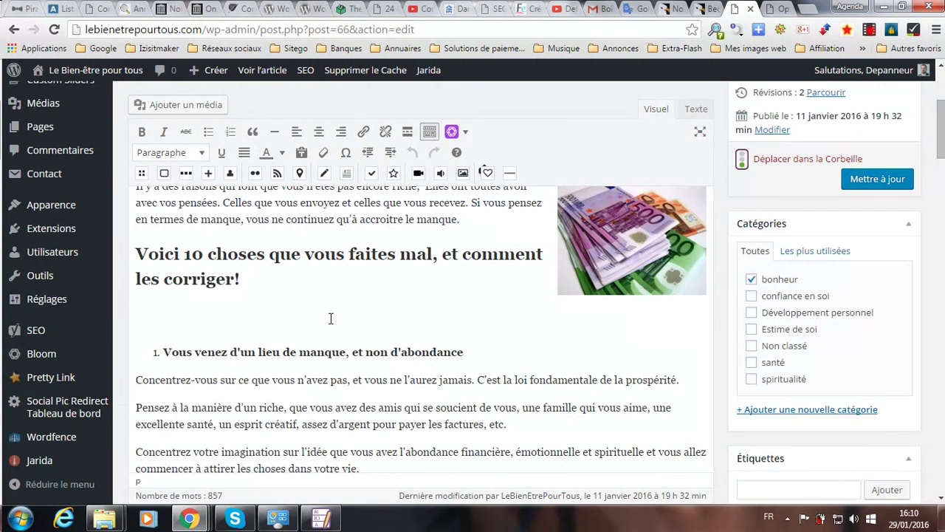
Step: Add a paragraph after "Pensez à la manière d'un riche" and insert the Bloom inline opt-in "Formulaire dans article" there
scroll(330, 318, down, 3)
scroll(365, 296, up, 1)
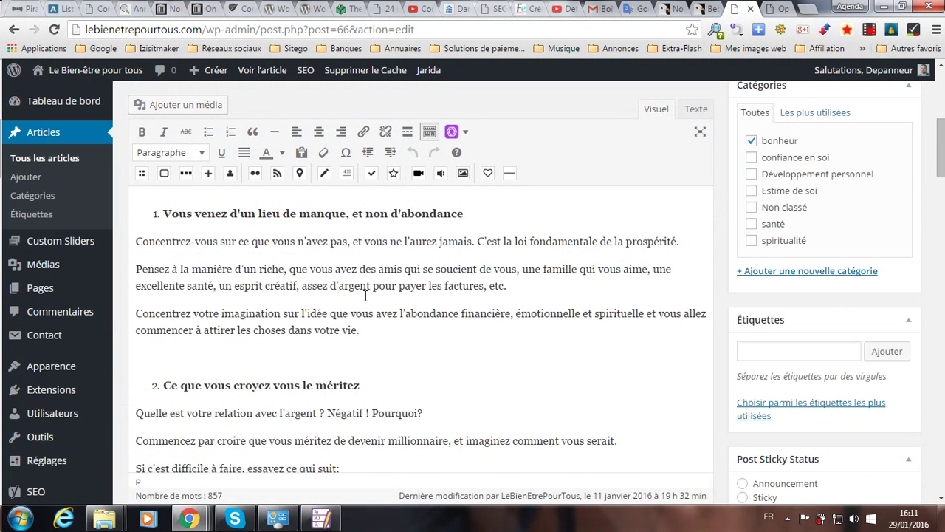
click(522, 291)
key(Return)
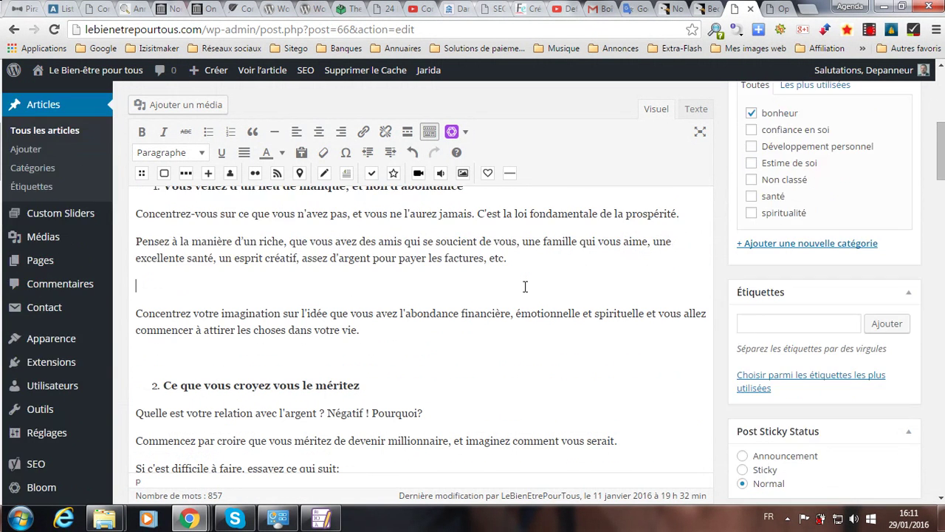
click(454, 134)
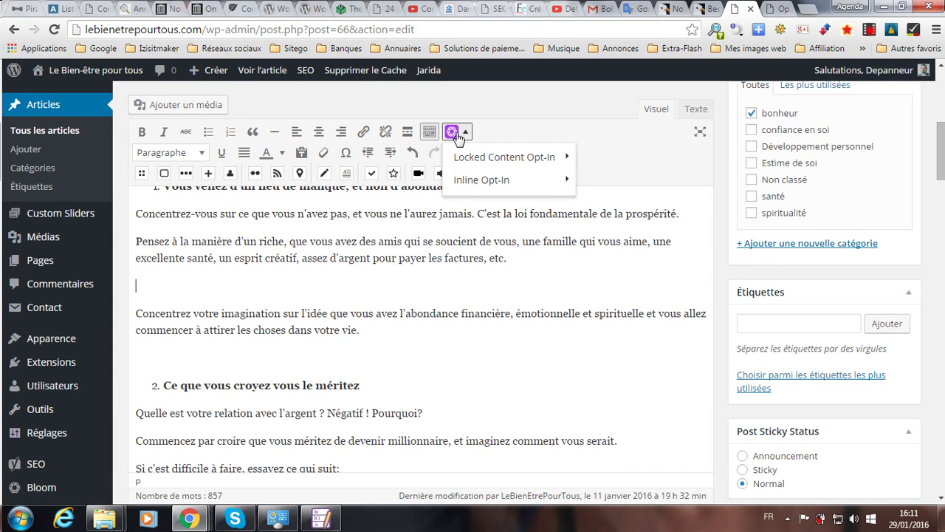
mouse_move(463, 183)
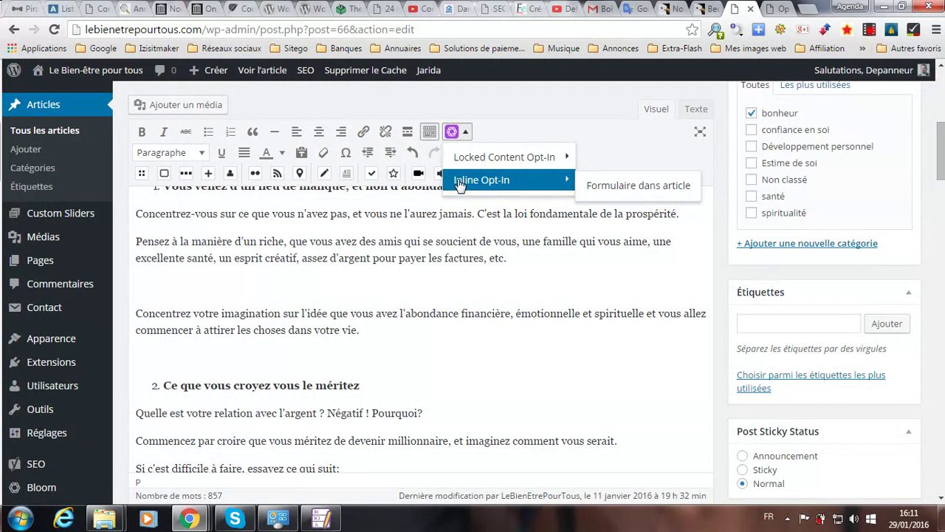
click(659, 190)
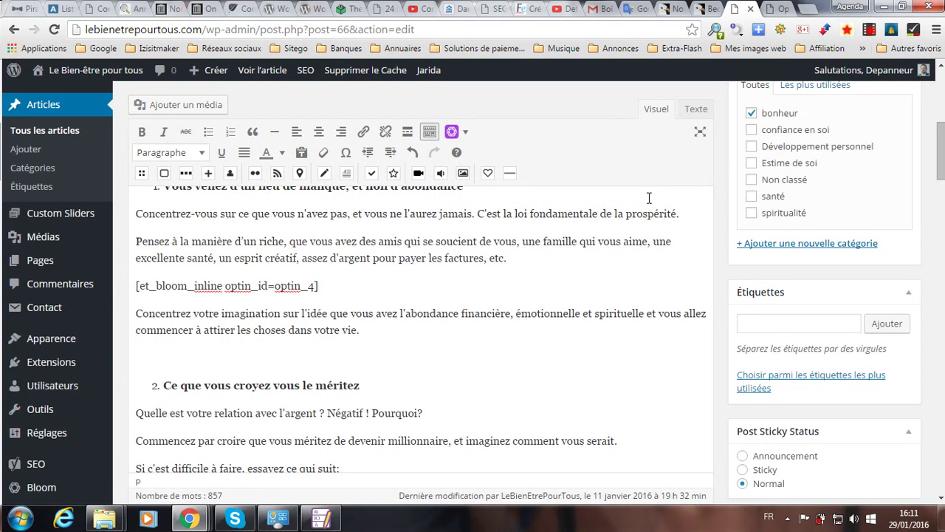
Step: Update the article and open its published page
scroll(571, 280, up, 2)
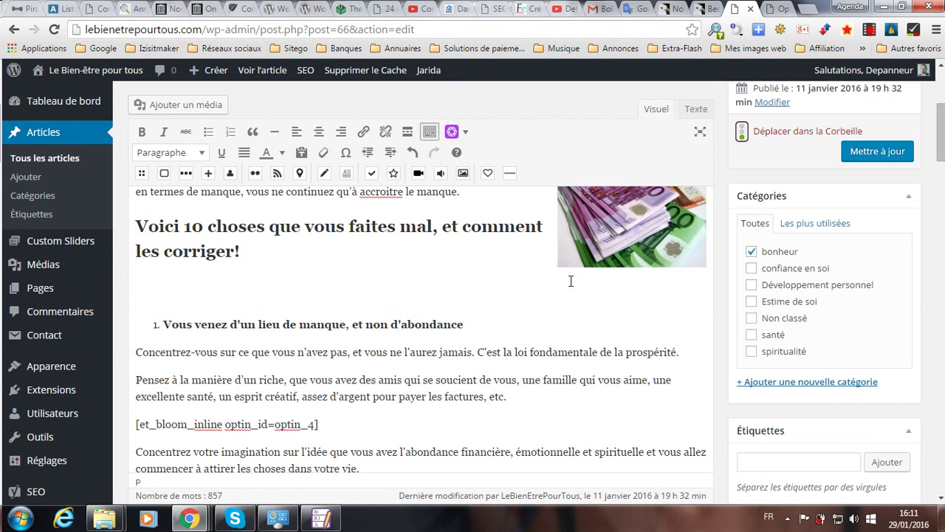
click(878, 152)
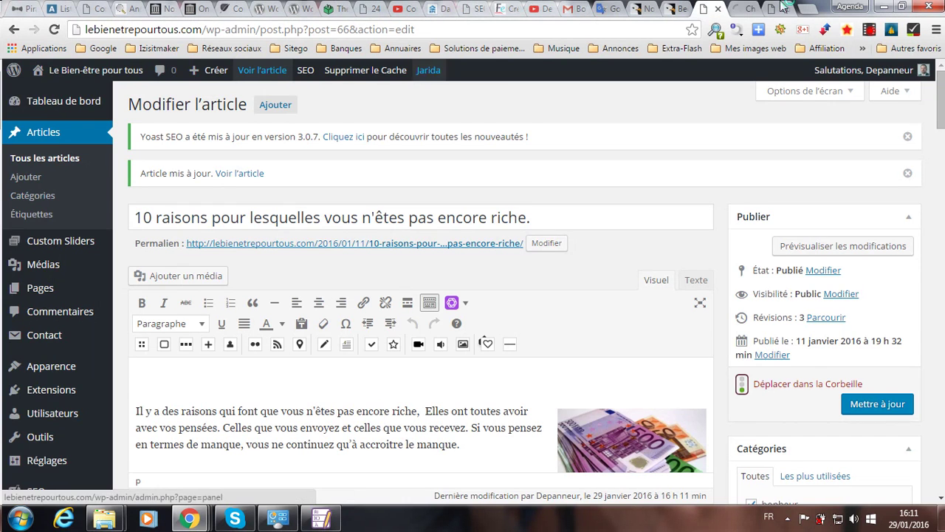
click(262, 71)
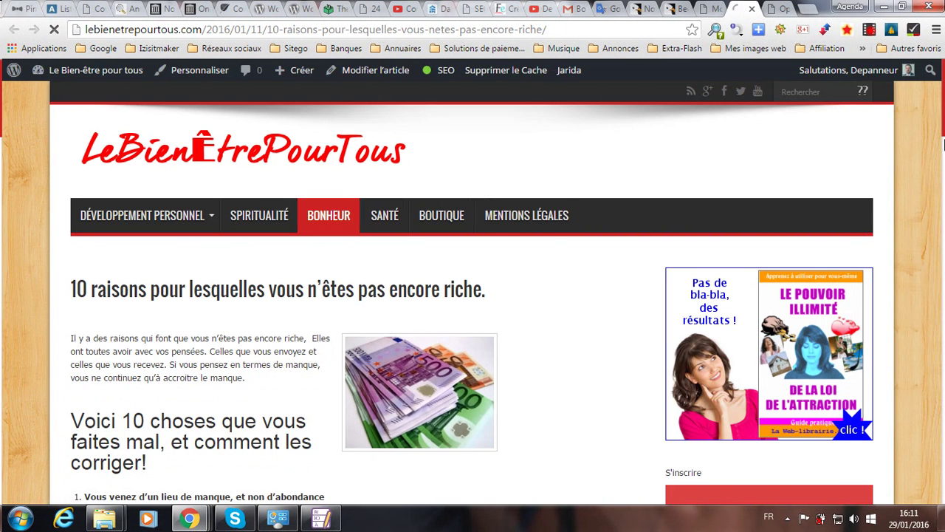
Step: Dismiss the welcome popup and examine how the inline optin form displays within the published article
scroll(819, 205, down, 2)
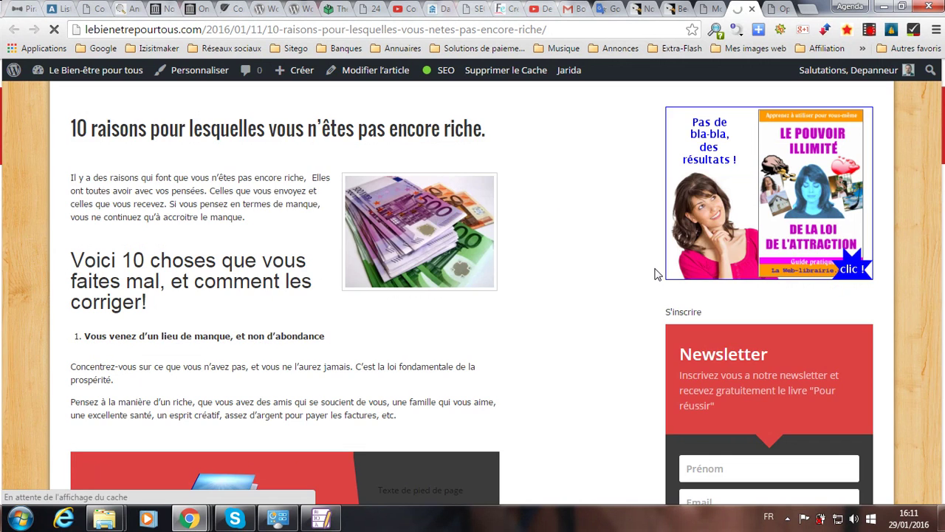
scroll(655, 274, down, 6)
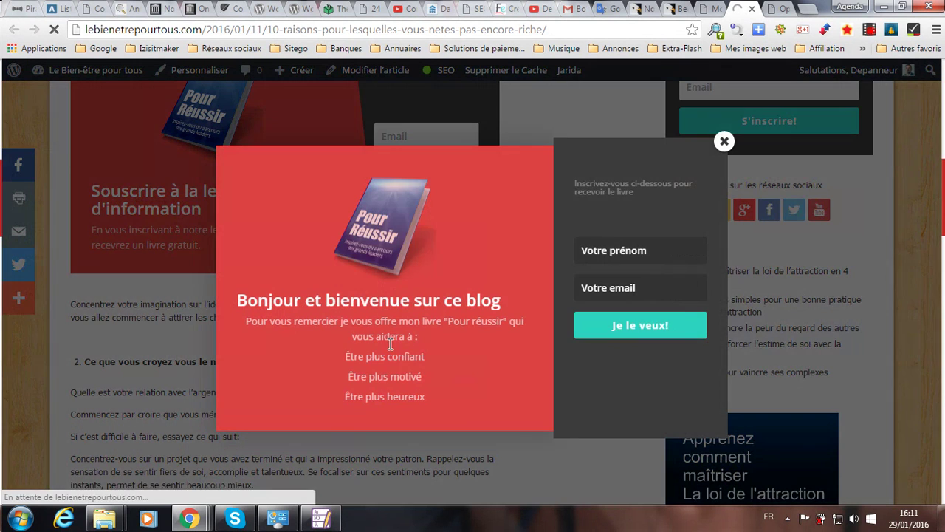
click(725, 141)
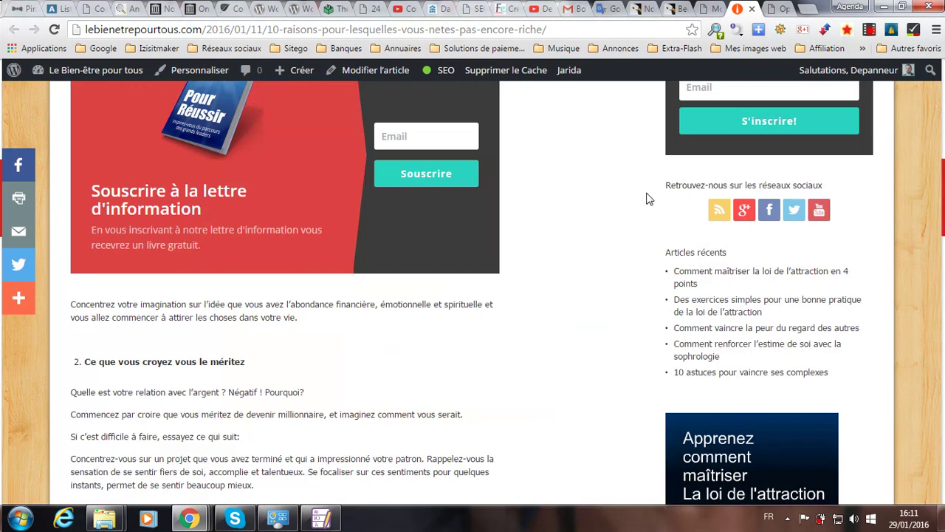
scroll(410, 205, up, 1)
scroll(410, 208, up, 1)
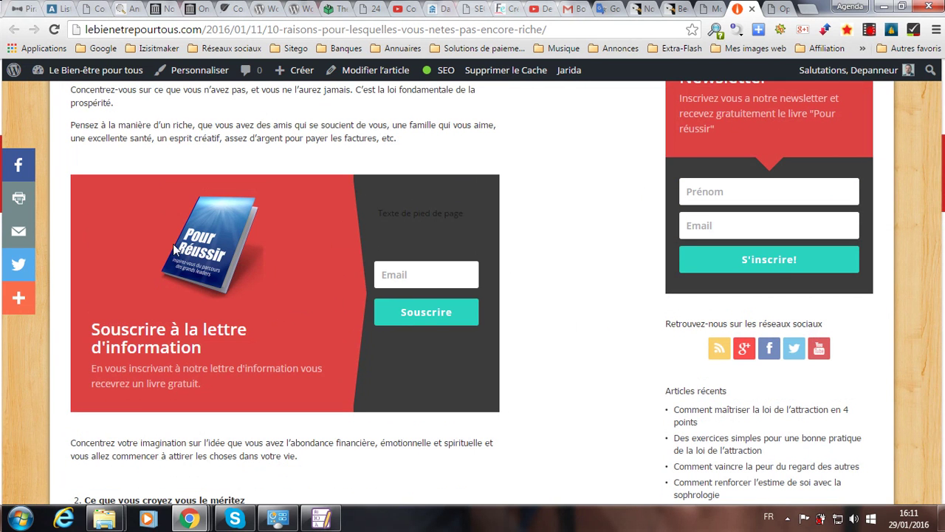
scroll(224, 286, down, 1)
scroll(223, 286, up, 2)
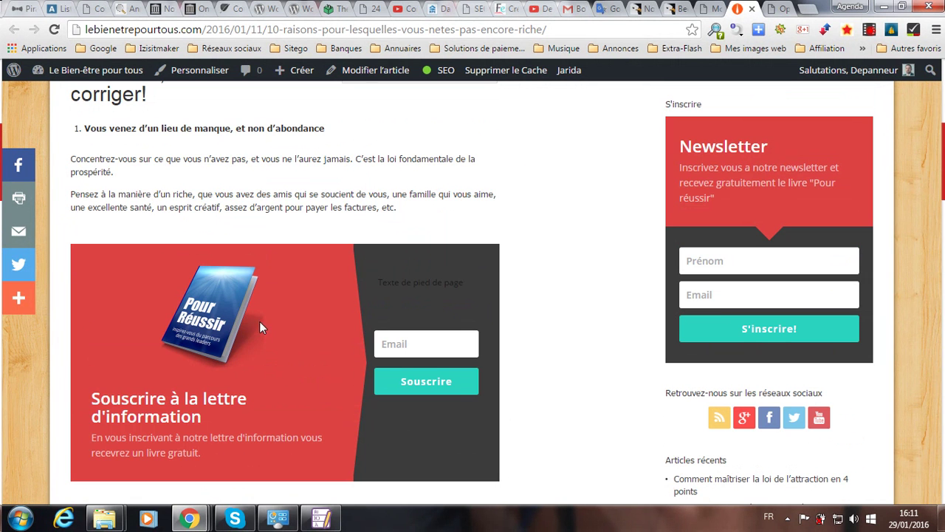
scroll(259, 321, down, 2)
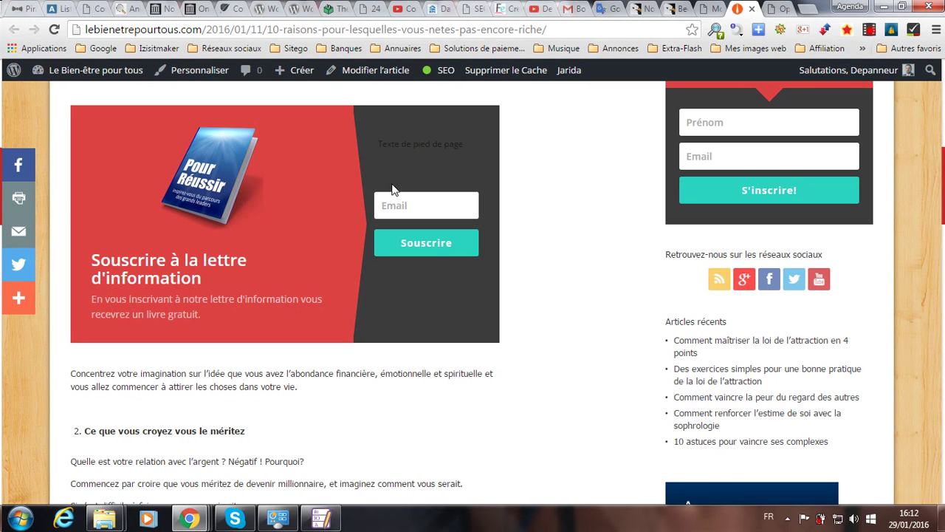
scroll(332, 290, down, 1)
scroll(331, 290, down, 2)
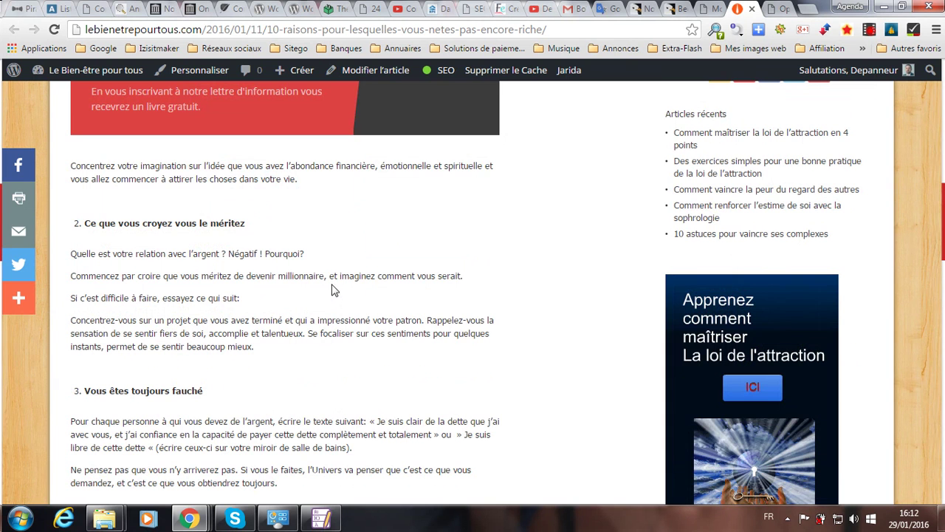